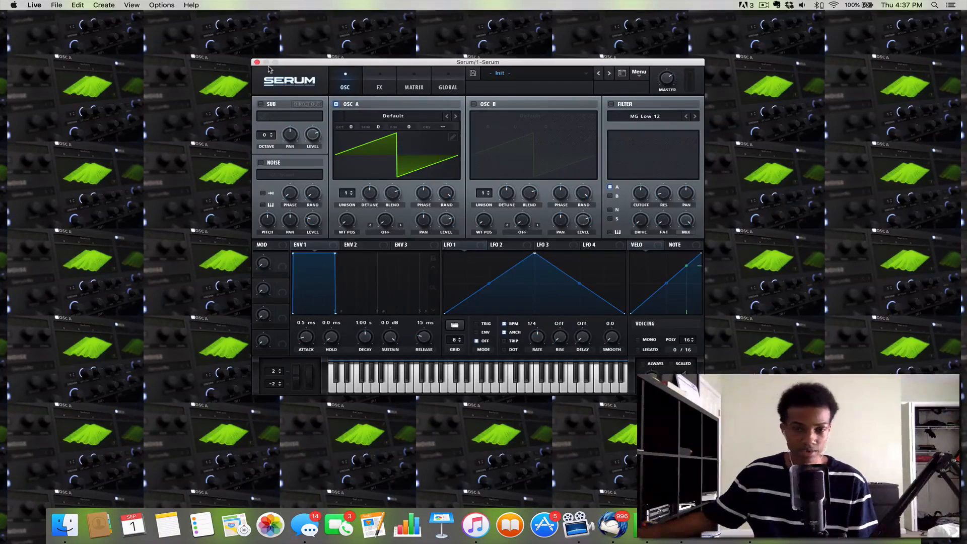
# Step: Expand the Spectrum analyzer on the Serum track to full size and play a note to examine its harmonics
pyautogui.moveTo(269, 67); pyautogui.dragTo(304, 69)
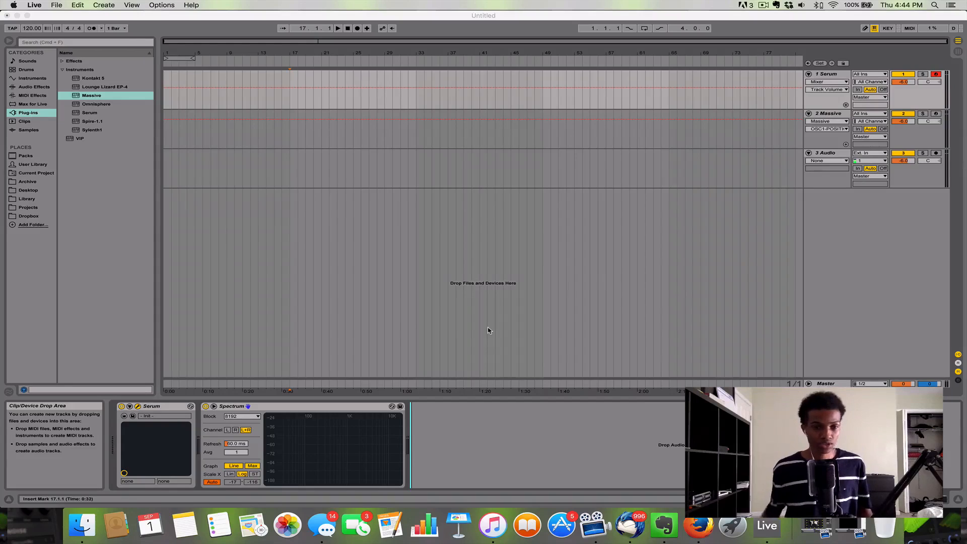
pyautogui.click(138, 406)
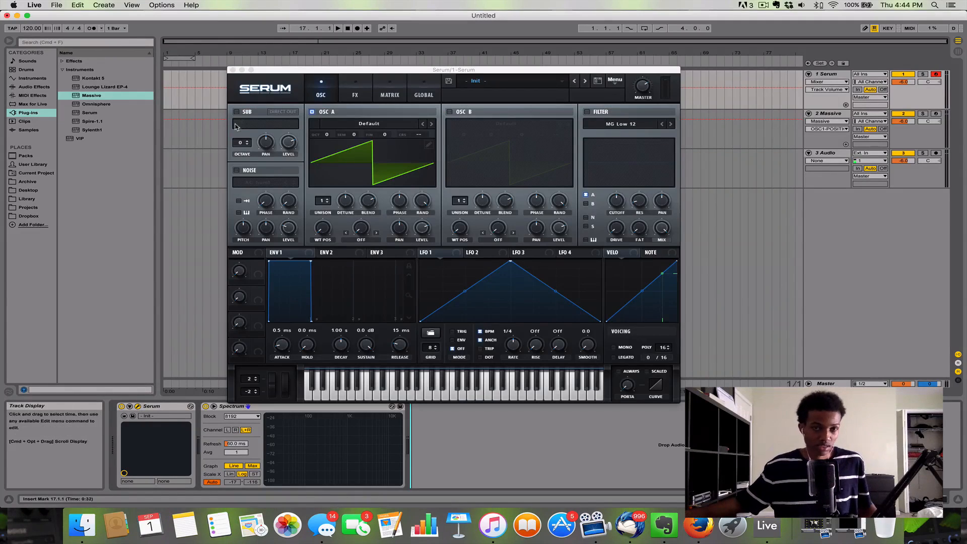
pyautogui.moveTo(282, 71); pyautogui.dragTo(333, 68)
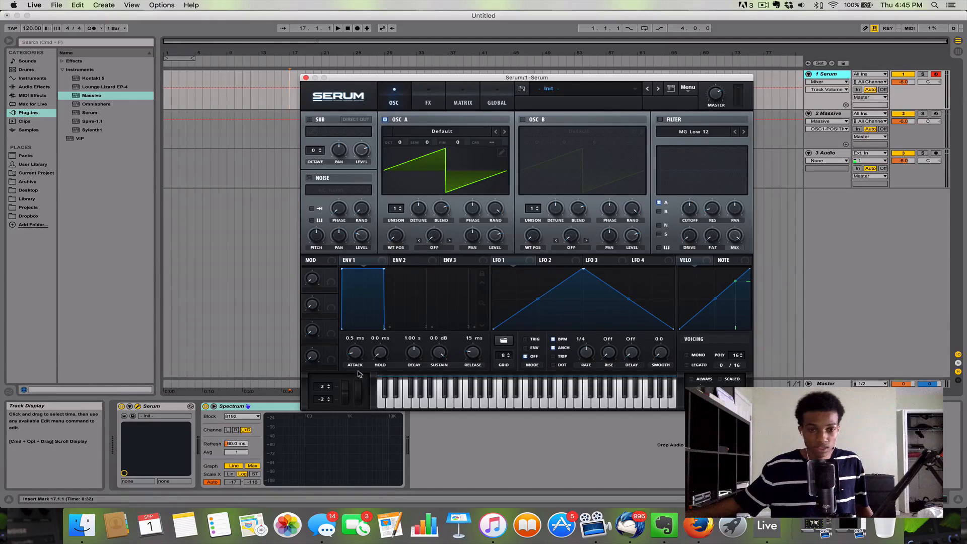
pyautogui.click(214, 406)
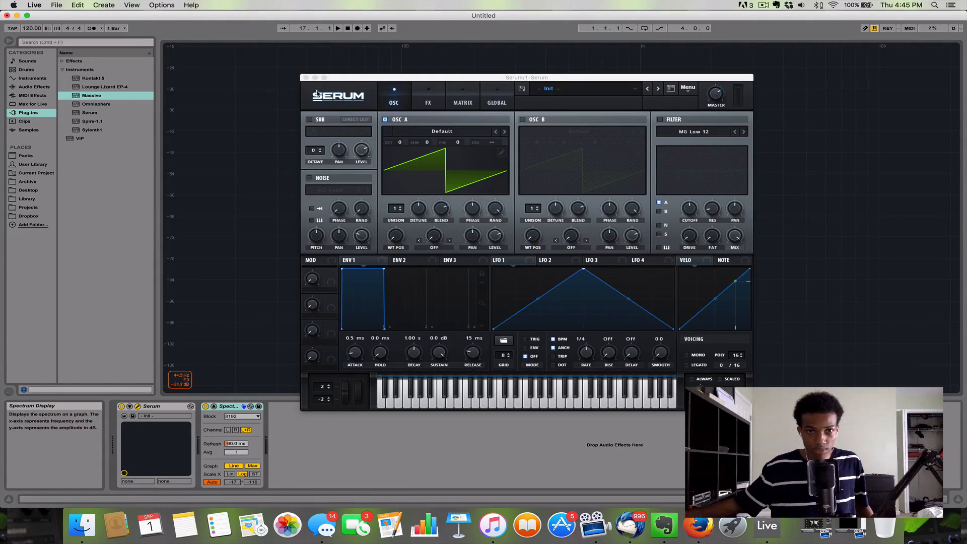
pyautogui.click(304, 77)
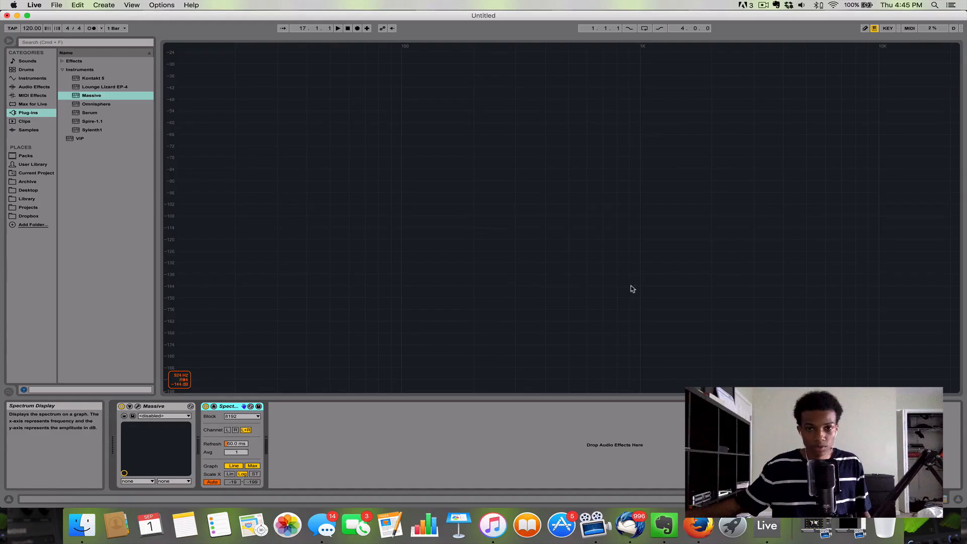
pyautogui.press('a')
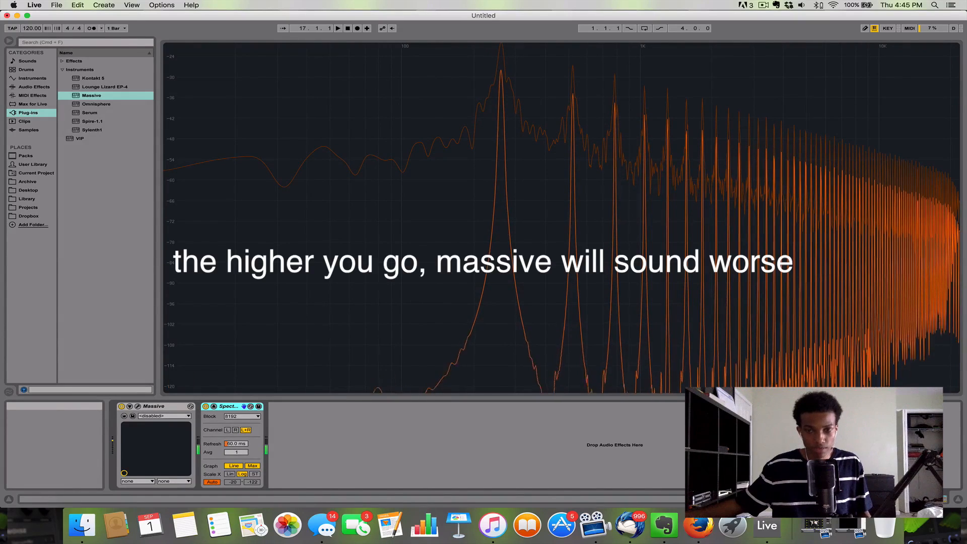
# Step: Arm the Serum track, bring back its enlarged Spectrum display and play a note to examine the saw wave
pyautogui.click(956, 503)
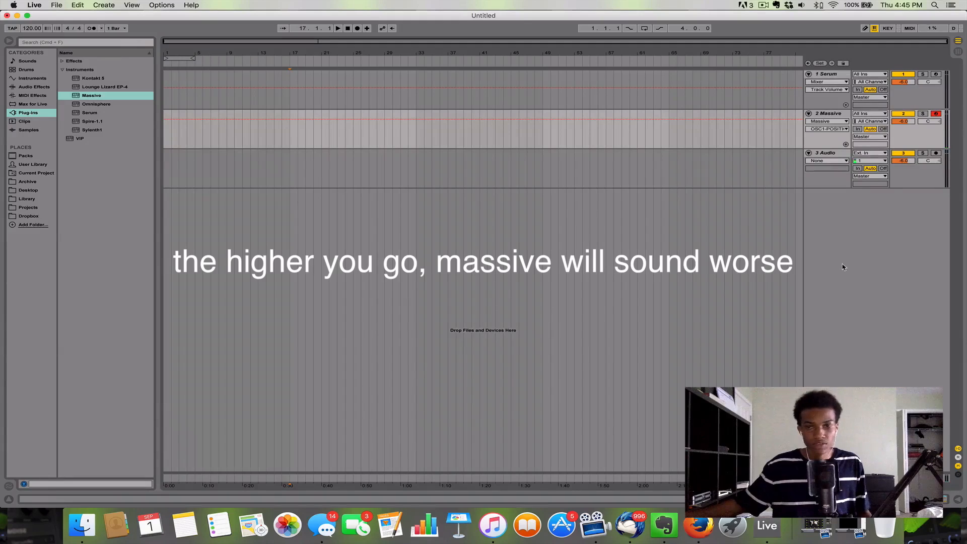
pyautogui.click(936, 75)
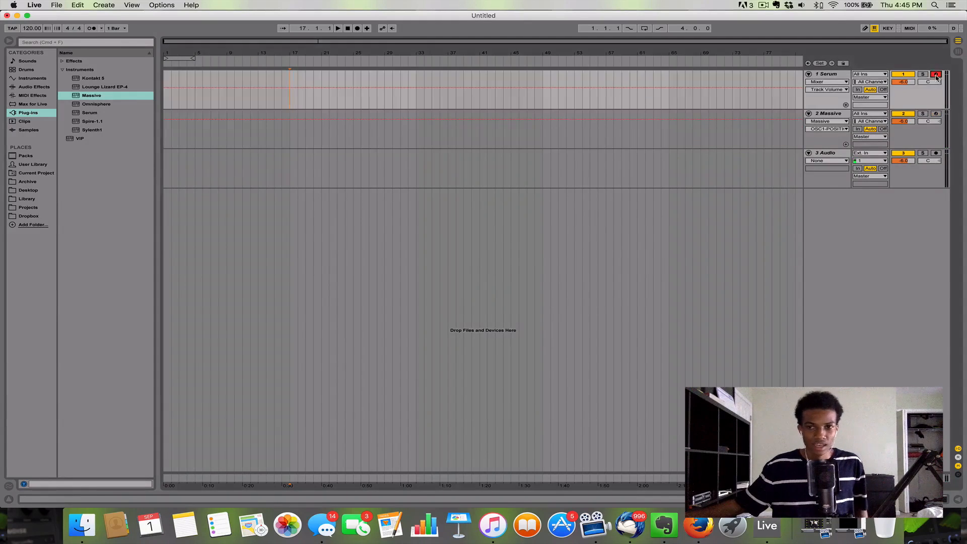
pyautogui.doubleClick(834, 74)
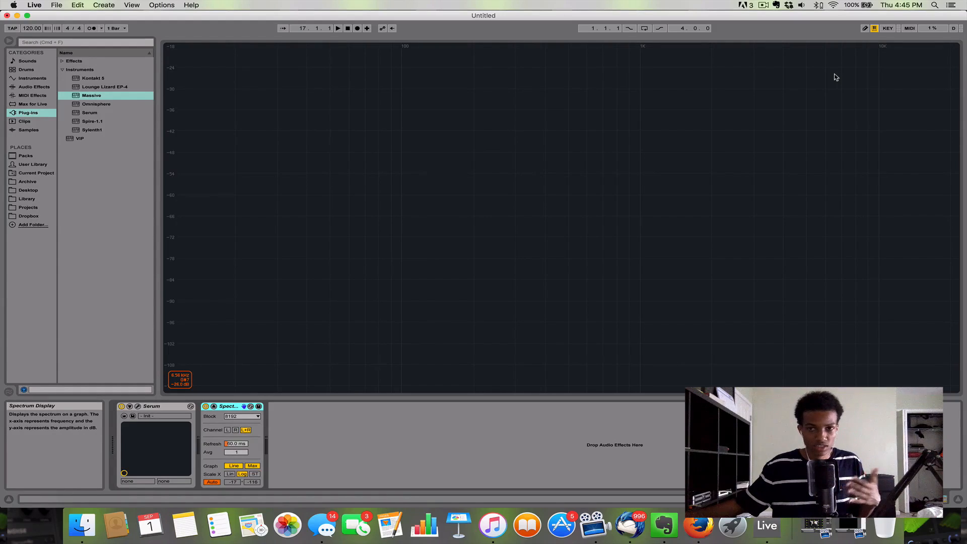
pyautogui.click(959, 497)
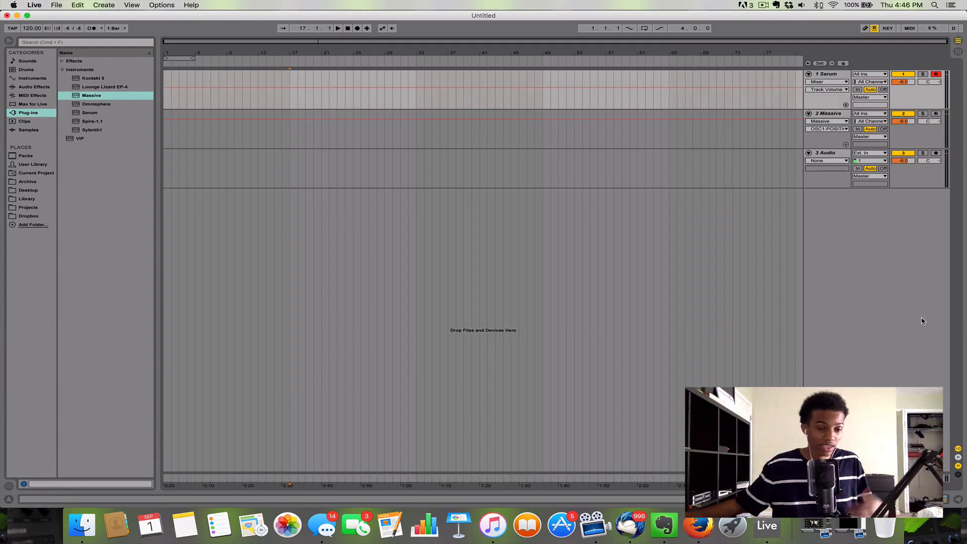
pyautogui.click(841, 75)
pyautogui.doubleClick(841, 75)
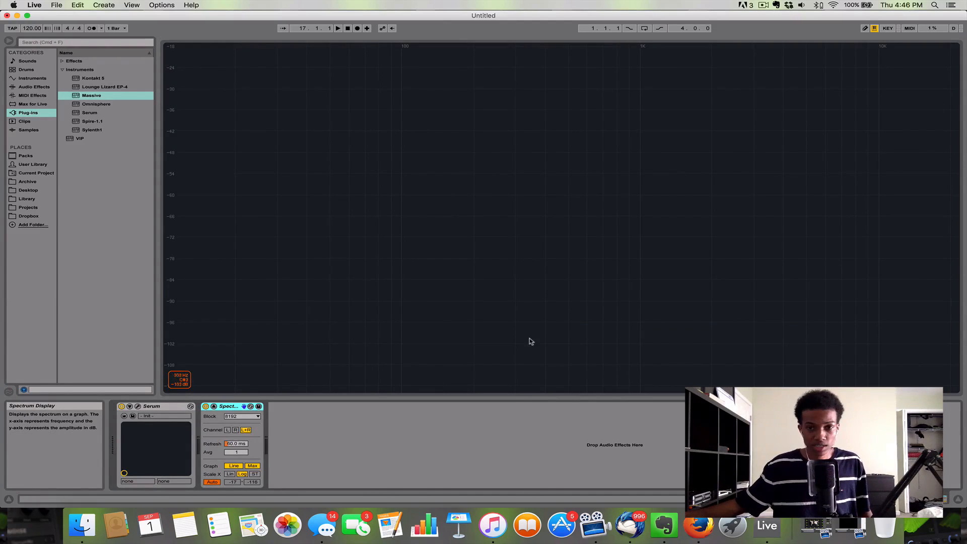
pyautogui.press('a')
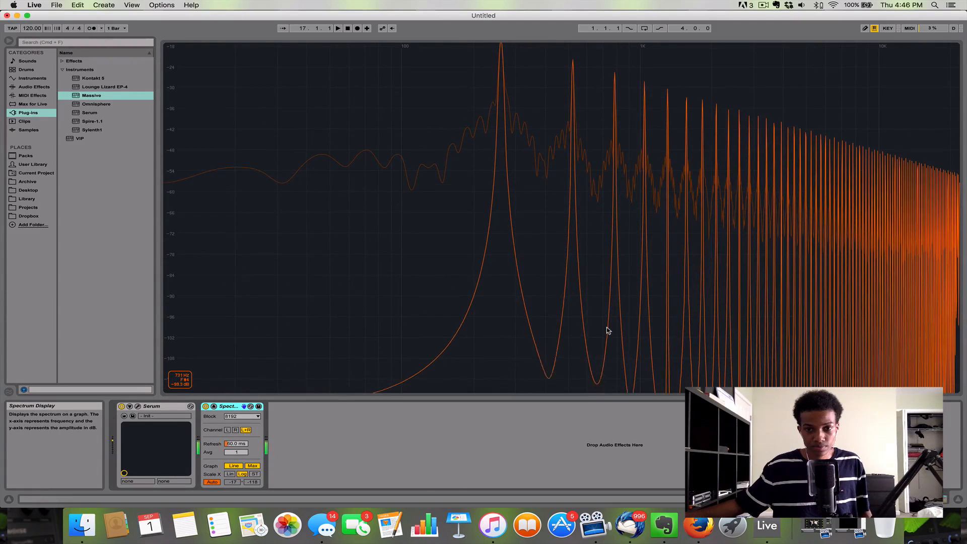
# Step: Set Serum's master volume to 51% in the plugin window while playing a note, and close the window
pyautogui.click(129, 407)
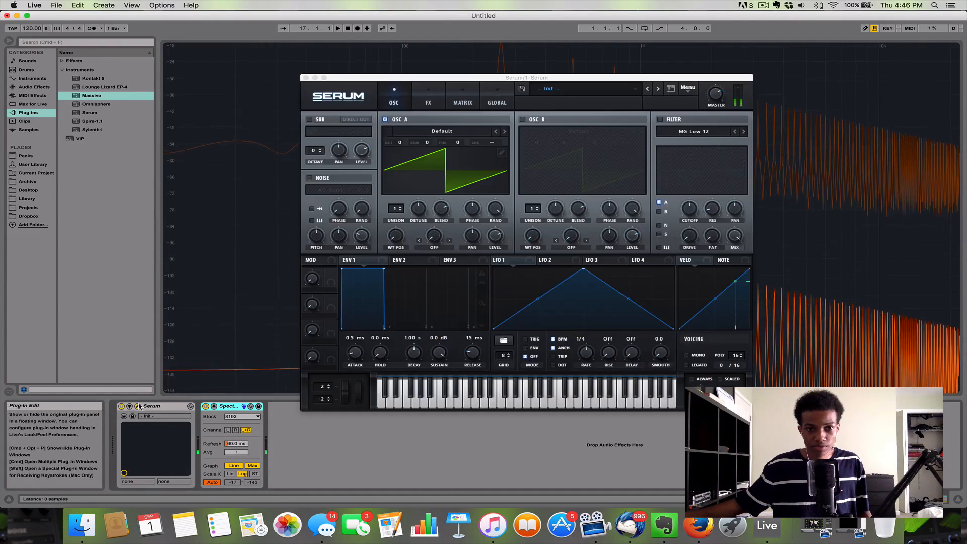
pyautogui.click(715, 96)
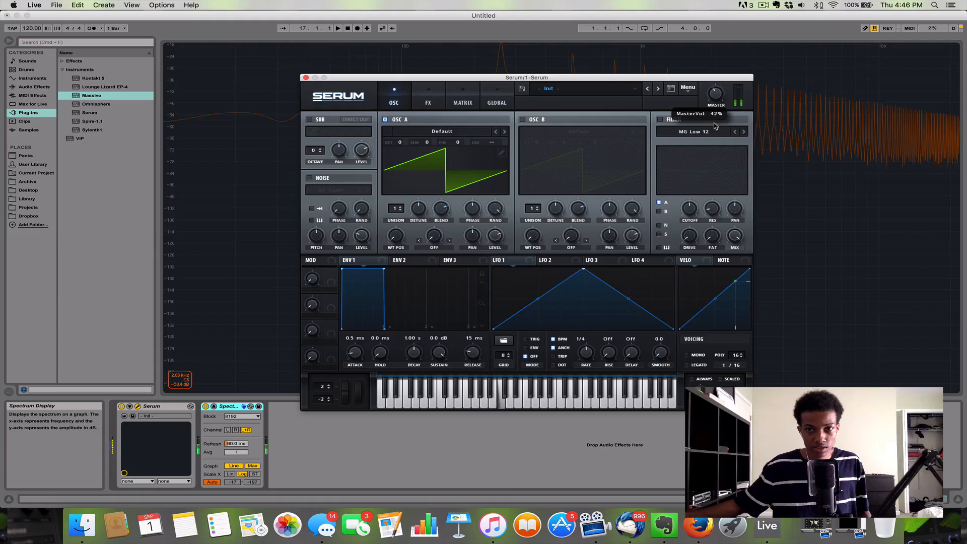
pyautogui.press('a')
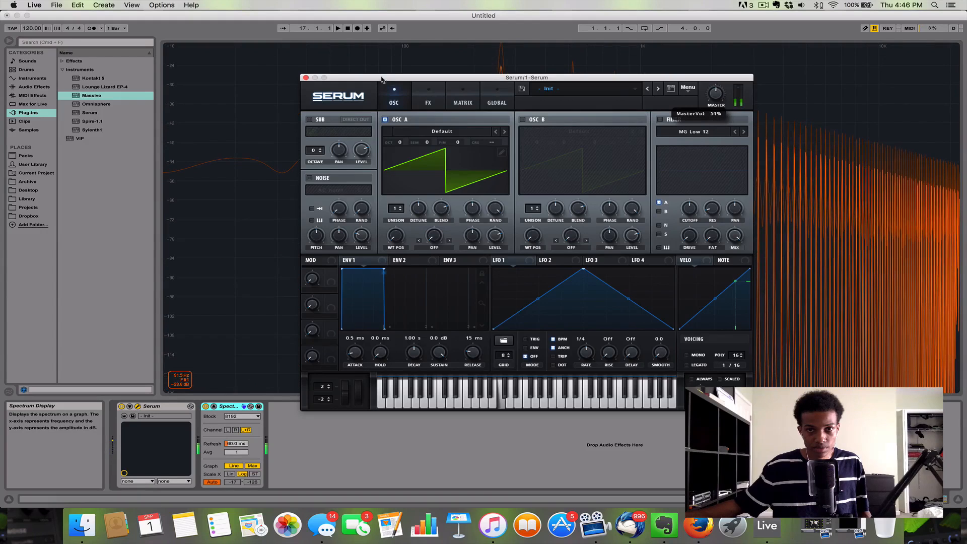
pyautogui.click(305, 78)
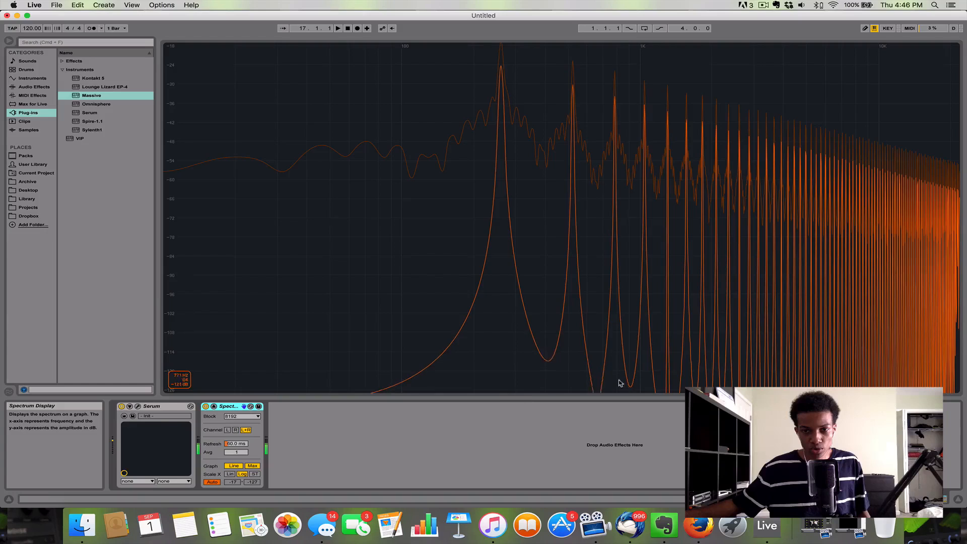
# Step: Arm the Massive track, examine its output on the Spectrum display and check the Massive plugin window
pyautogui.click(959, 499)
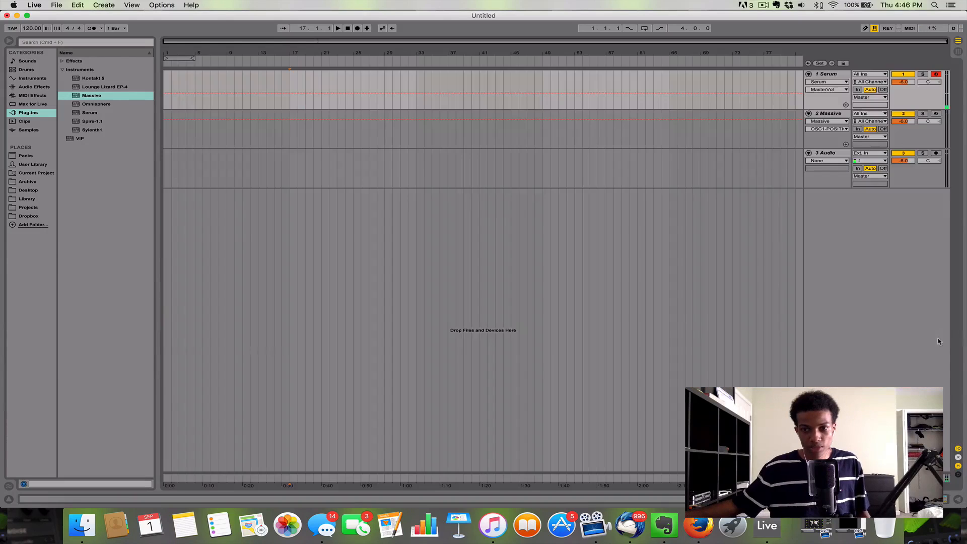
pyautogui.click(916, 115)
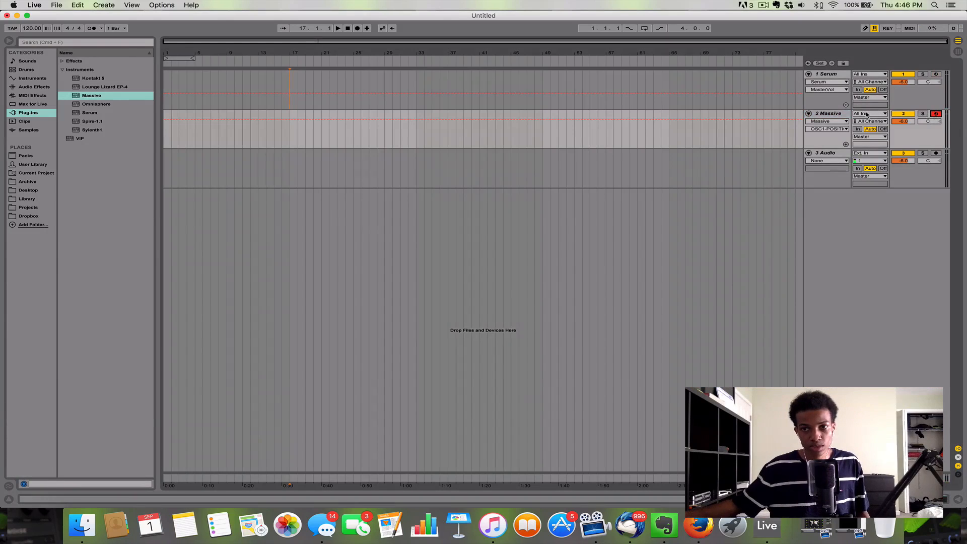
pyautogui.doubleClick(843, 114)
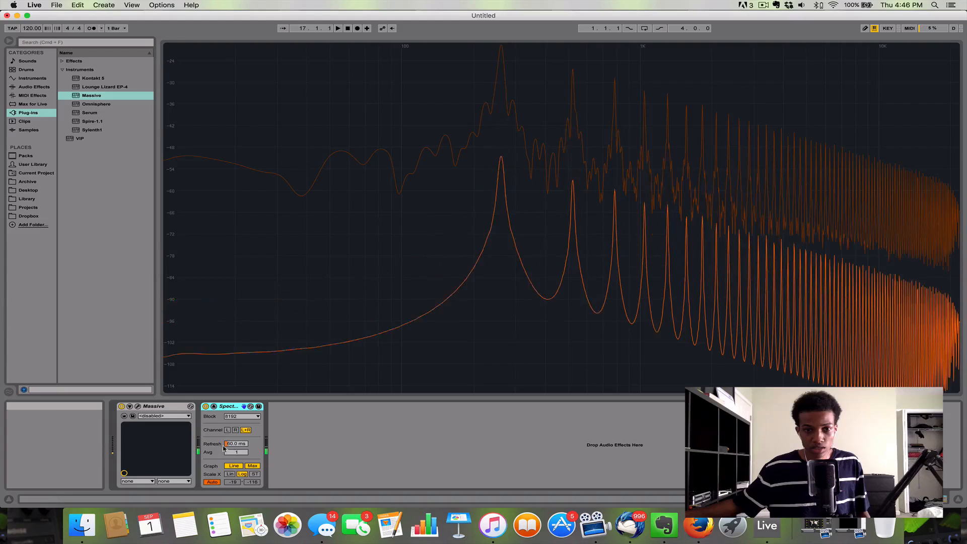
pyautogui.click(138, 406)
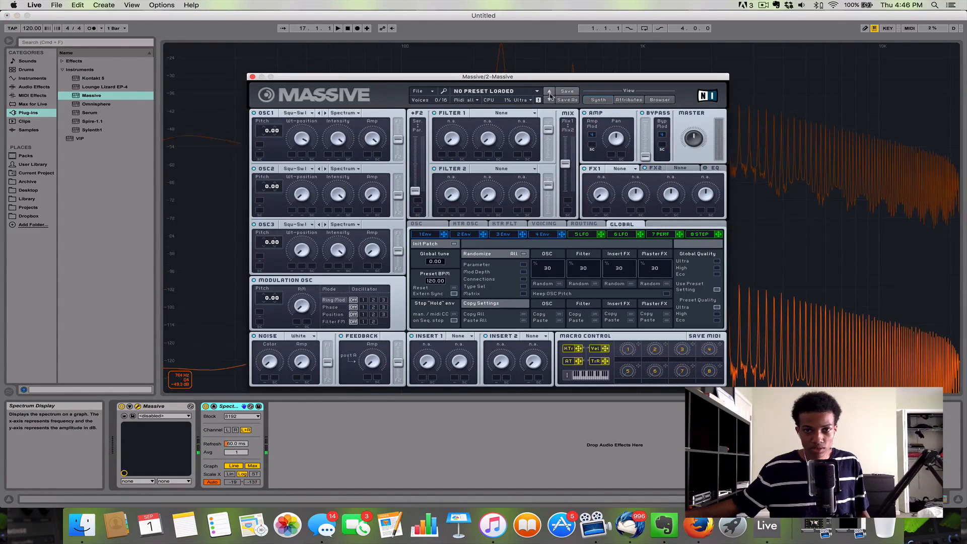
pyautogui.click(252, 76)
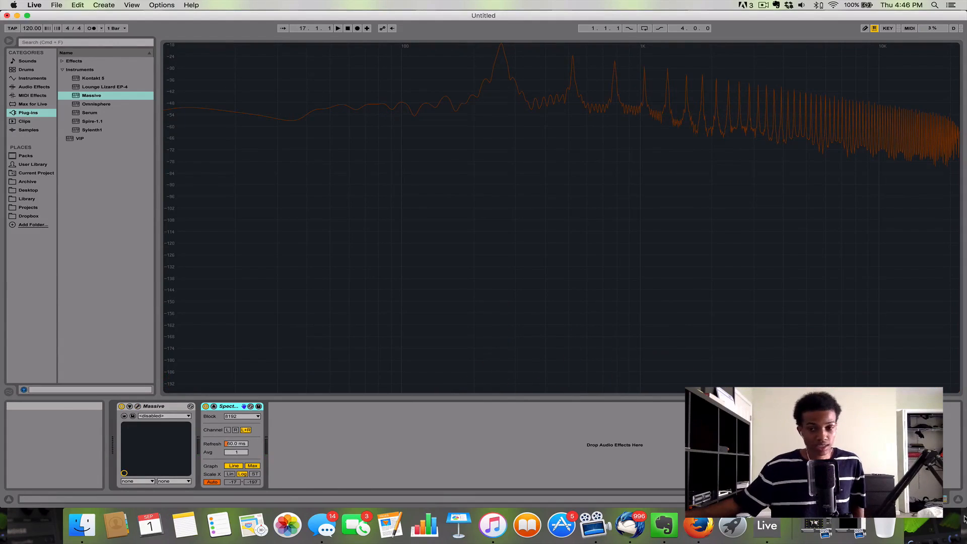
pyautogui.click(958, 498)
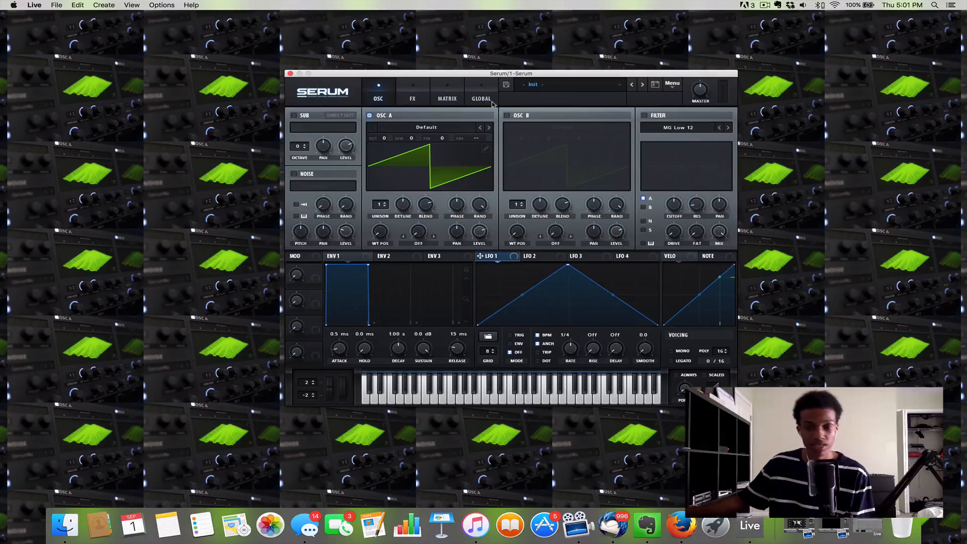
# Step: Map LFO 4 and LFO 5 to the filter cutoff in Serum
pyautogui.click(622, 258)
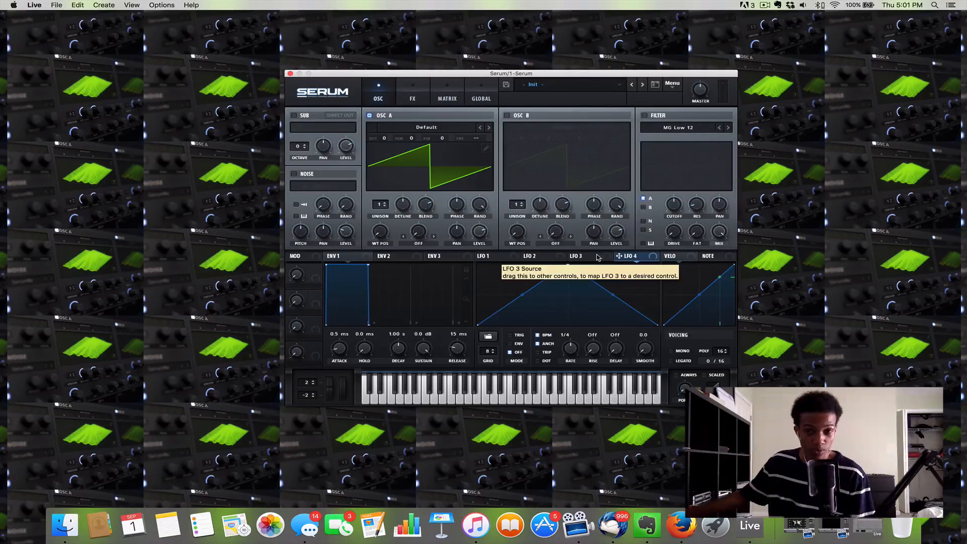
pyautogui.moveTo(615, 257); pyautogui.dragTo(672, 209)
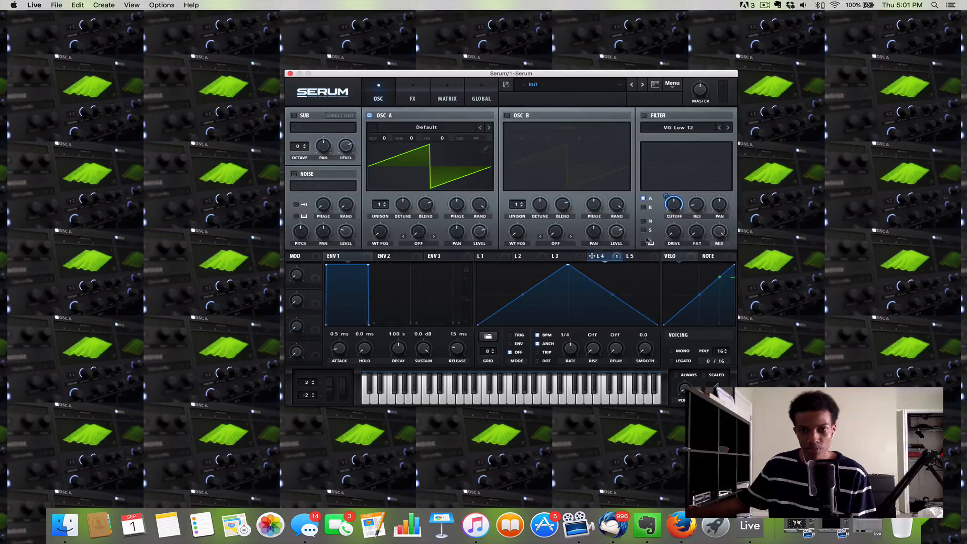
pyautogui.click(627, 260)
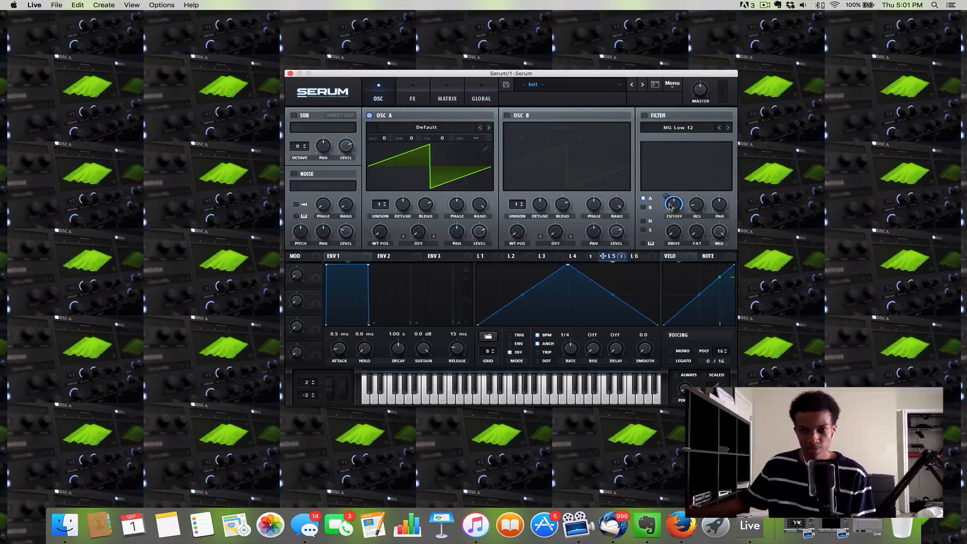
# Step: Remove all modulators from Serum's filter cutoff
pyautogui.rightClick(674, 205)
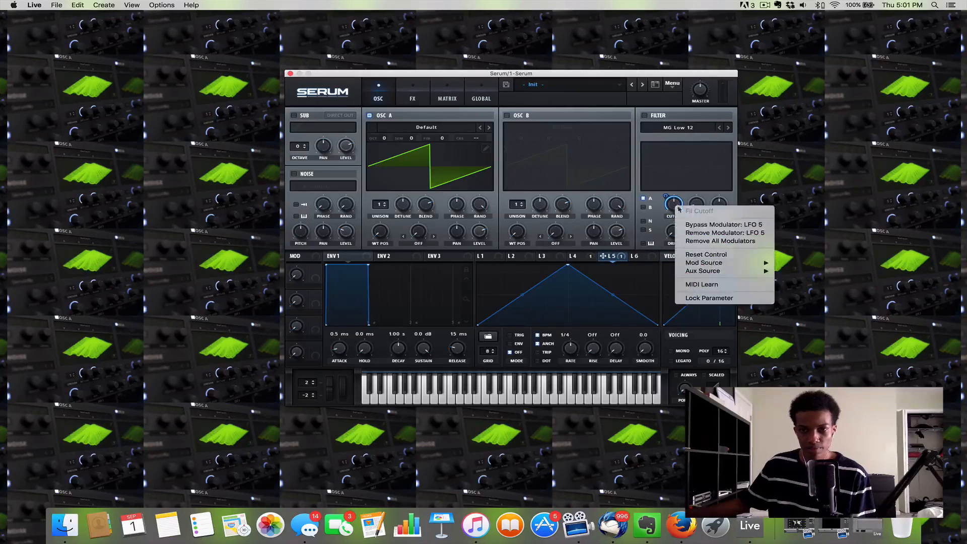
pyautogui.click(719, 242)
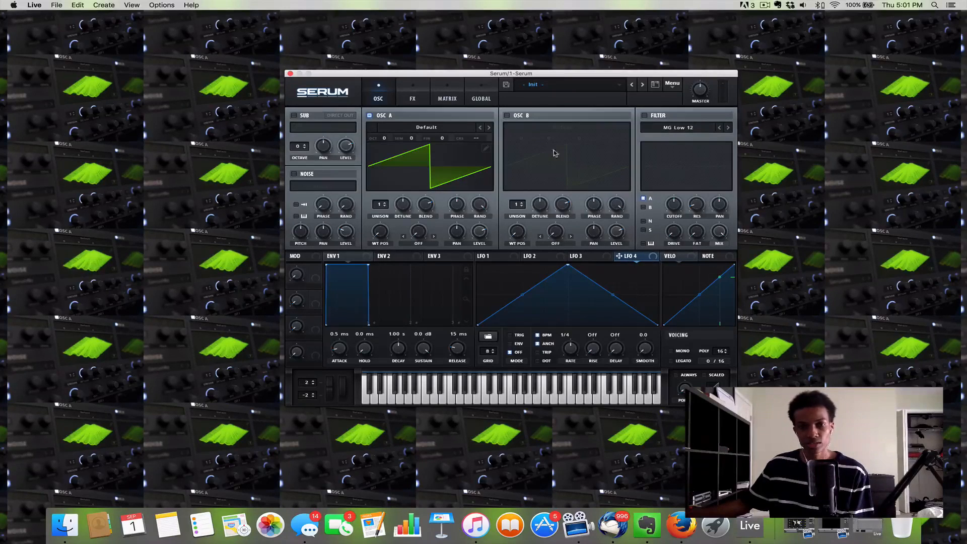
pyautogui.moveTo(462, 78); pyautogui.dragTo(466, 78)
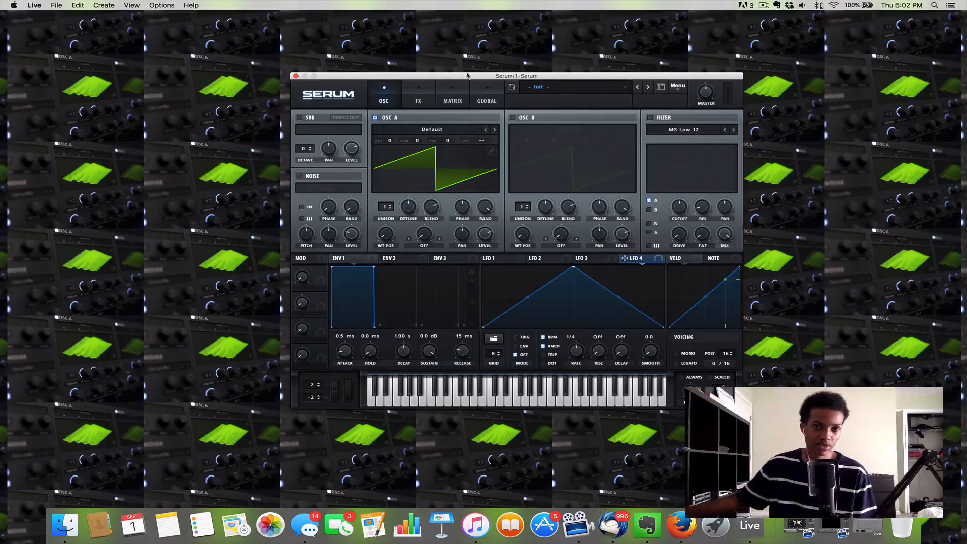
pyautogui.moveTo(443, 78); pyautogui.dragTo(429, 75)
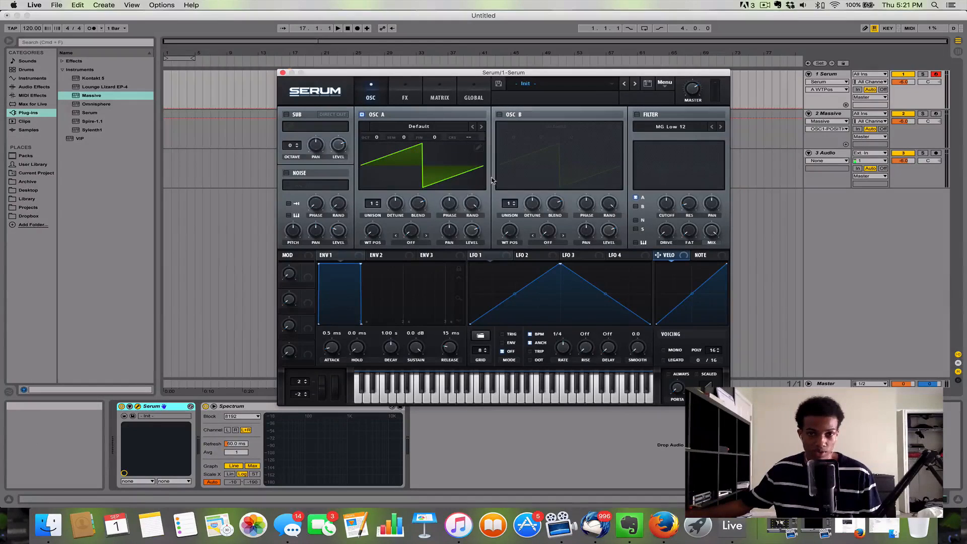
# Step: Play a note with the default wavetable and look at oscillator A's wavetable editor, closing it without edits
pyautogui.press('a')
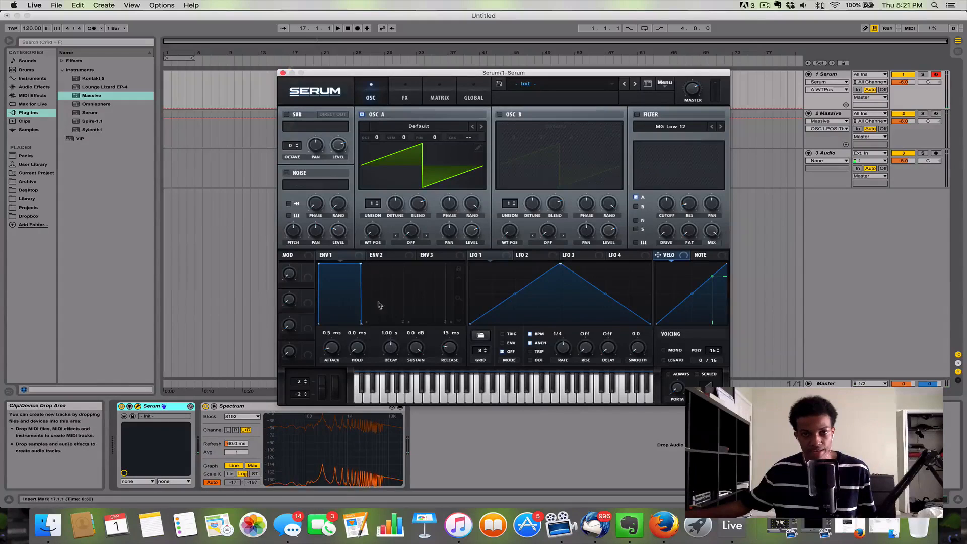
pyautogui.click(479, 147)
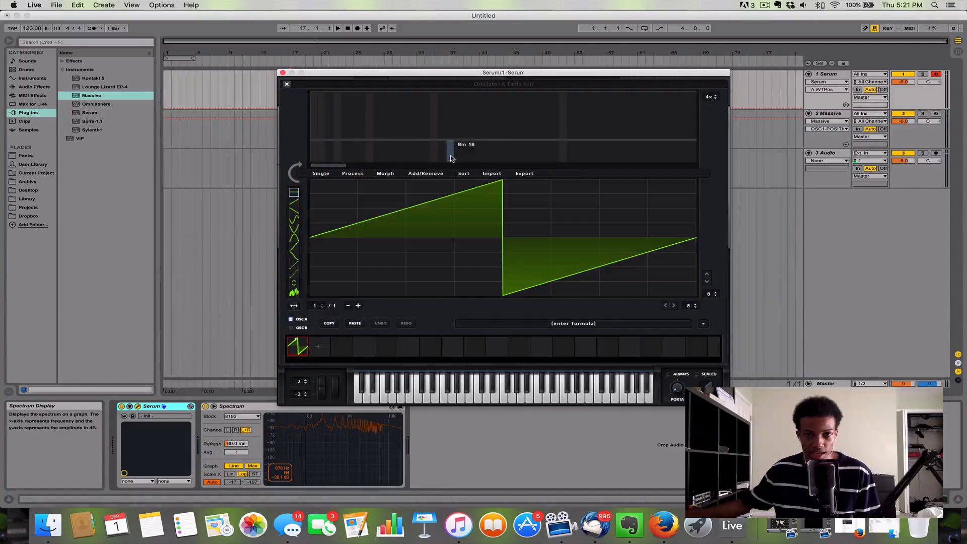
pyautogui.click(285, 81)
# Step: Load the Basic Shapes wavetable from the Analog category into oscillator A, play a note and show the wavetable in 3D
pyautogui.click(408, 127)
pyautogui.moveTo(412, 136)
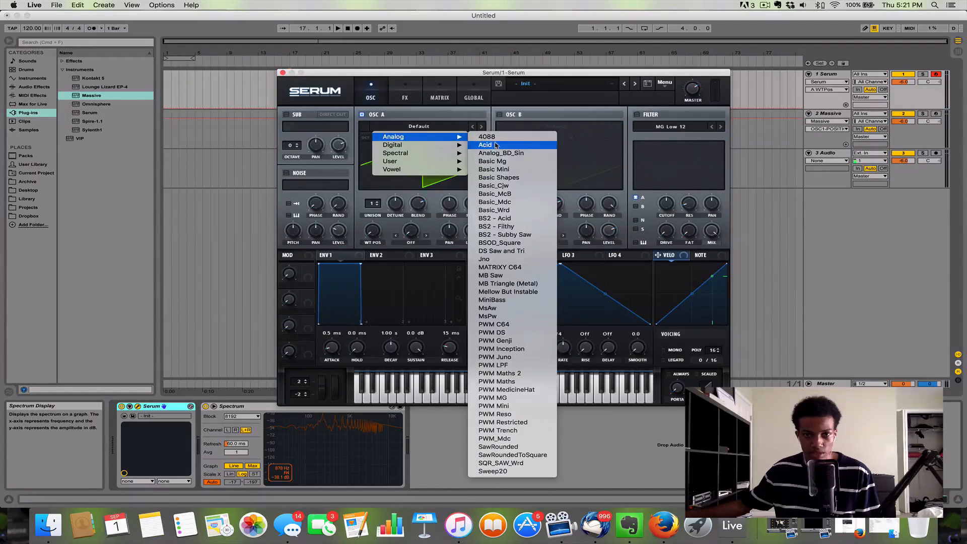
pyautogui.click(504, 177)
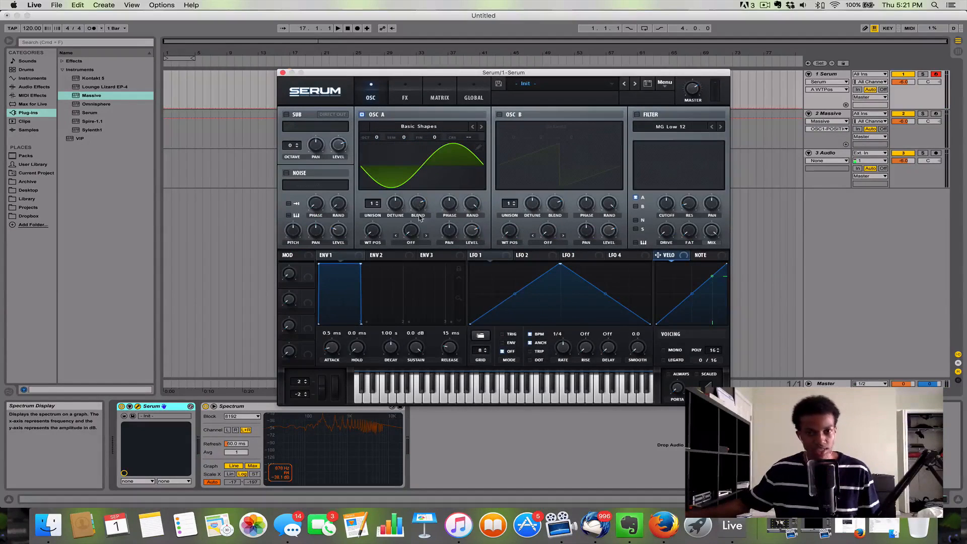
pyautogui.press('a')
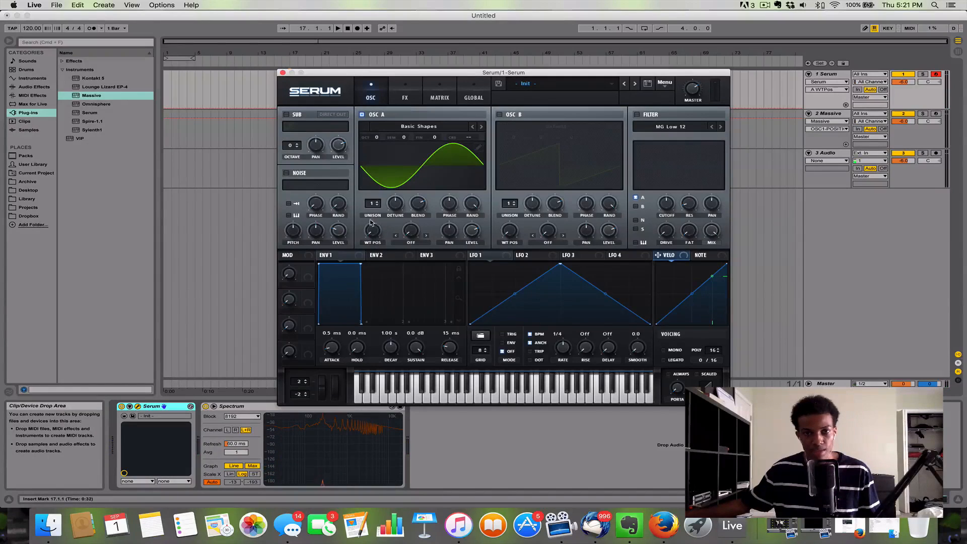
pyautogui.click(453, 167)
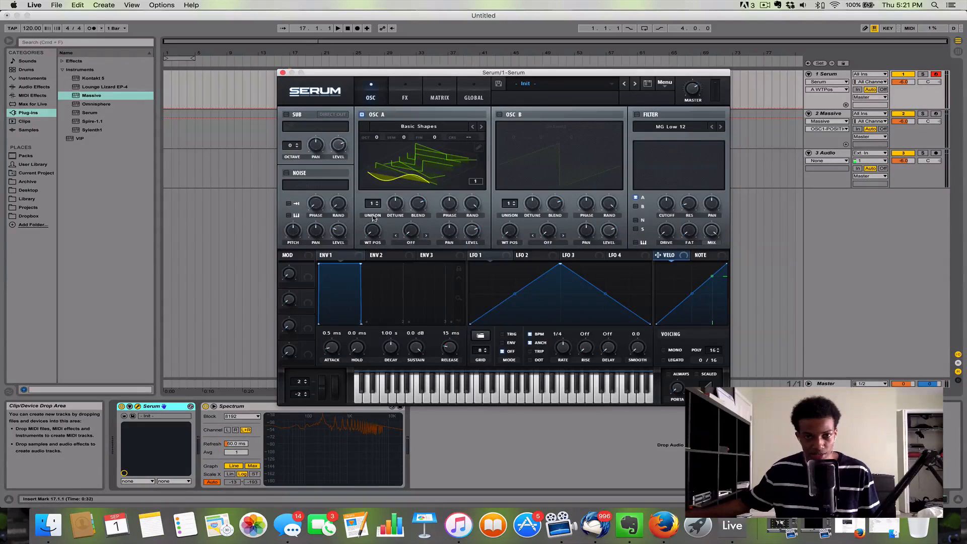
# Step: Sweep oscillator A's wavetable position to frame 2 and back to frame 1, switching its waveform display to 2D
pyautogui.moveTo(373, 232)
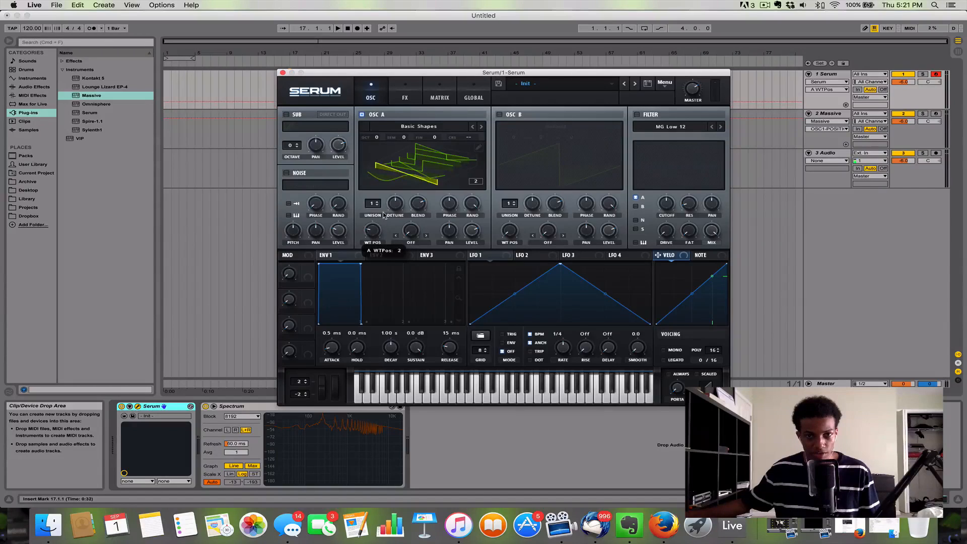
pyautogui.click(378, 167)
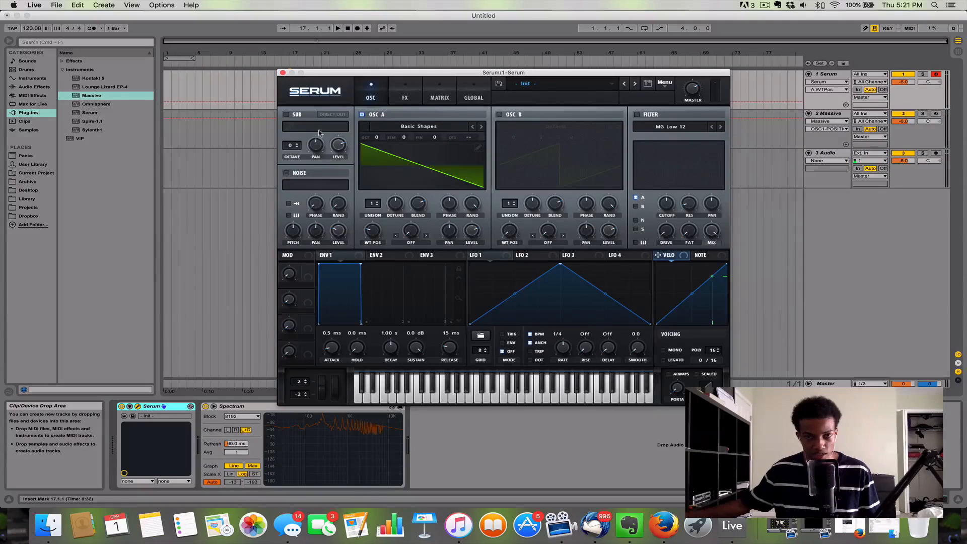
pyautogui.moveTo(369, 235)
pyautogui.mouseDown()
pyautogui.moveTo(380, 229)
pyautogui.moveTo(380, 239)
pyautogui.mouseUp()
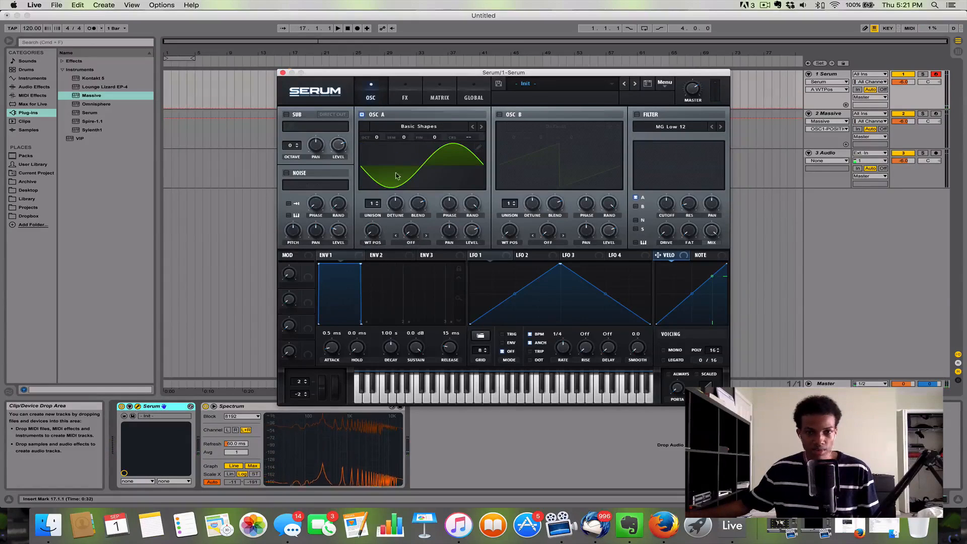
# Step: Draw random noise into the second and sixth grid segments of frame 1 in oscillator A's wavetable editor
pyautogui.click(477, 149)
pyautogui.click(293, 292)
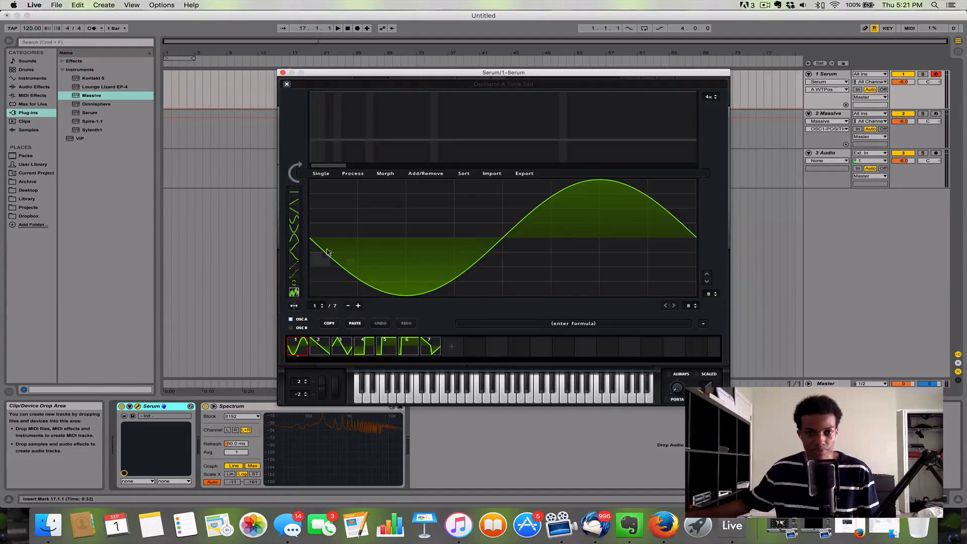
pyautogui.click(391, 211)
pyautogui.moveTo(391, 208); pyautogui.dragTo(395, 186)
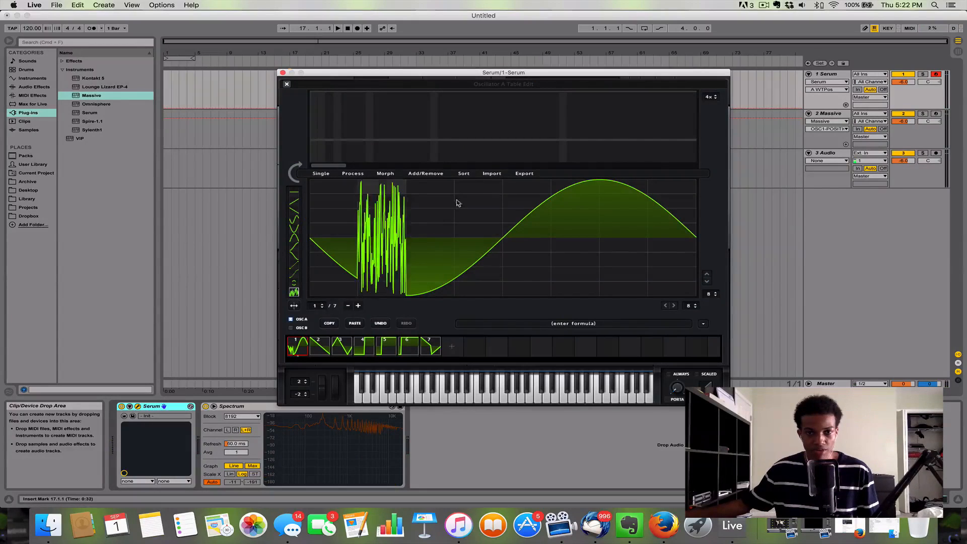
pyautogui.moveTo(574, 206); pyautogui.dragTo(576, 185)
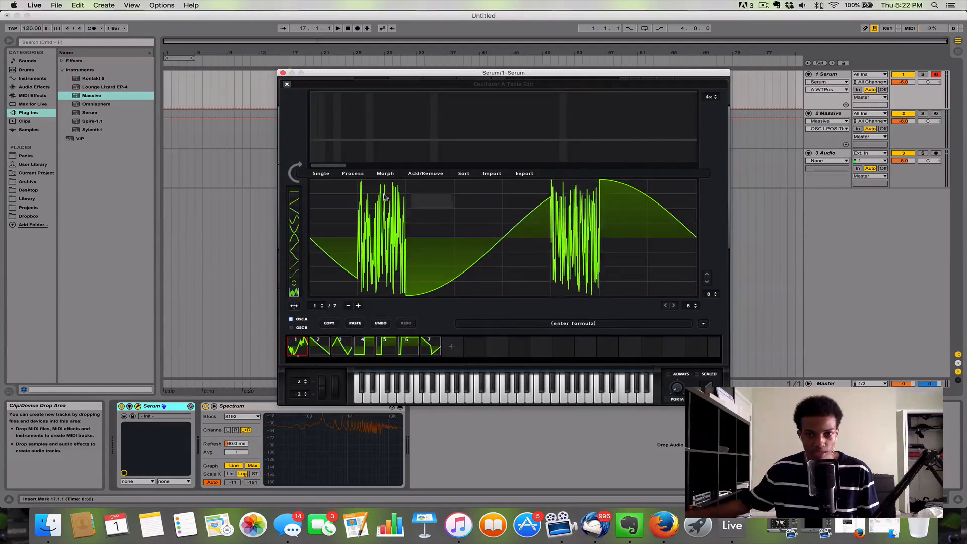
# Step: Apply Morph - Spectral to the edited wavetable and close the wavetable editor
pyautogui.click(395, 175)
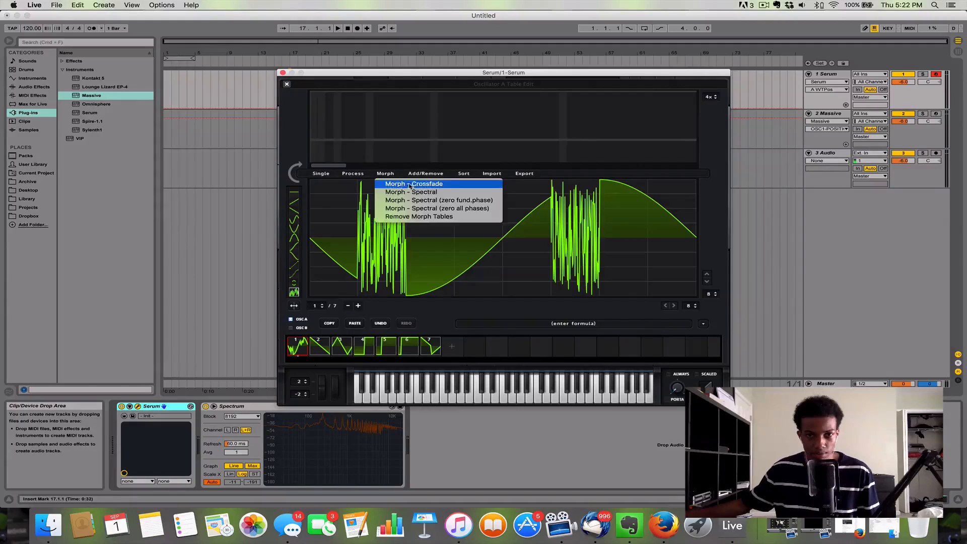
pyautogui.click(441, 194)
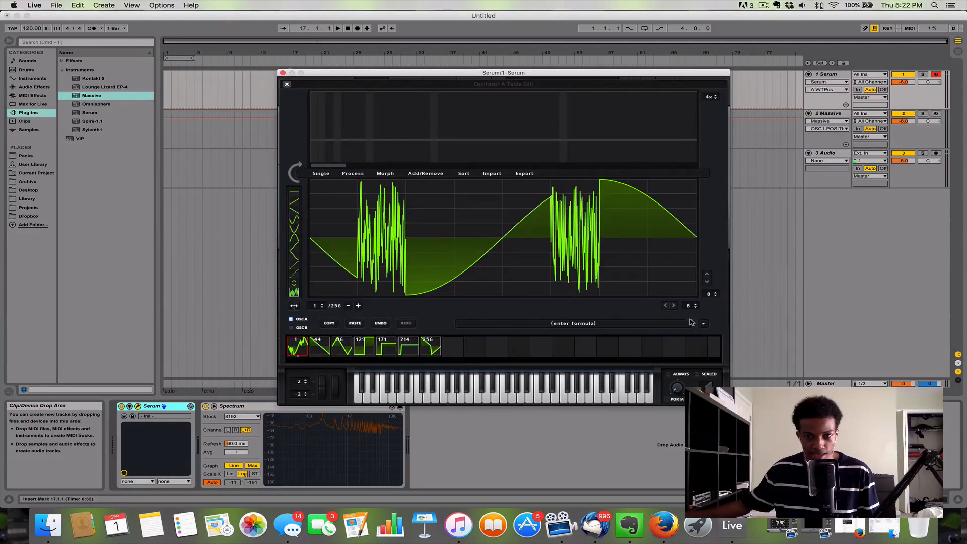
pyautogui.click(287, 84)
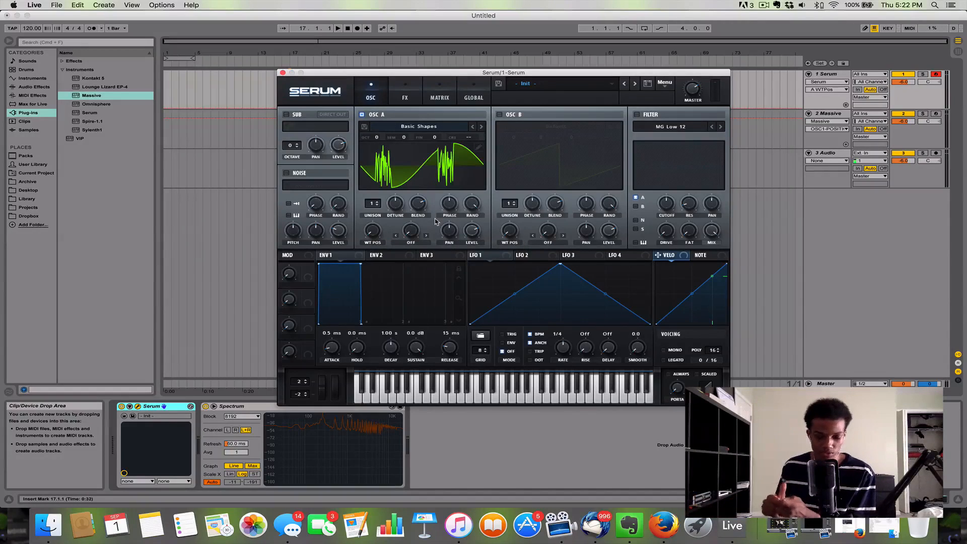
# Step: Show oscillator A's morphed wavetable in 3D and sweep its wavetable position through the frames and back to frame 1
pyautogui.moveTo(376, 231)
pyautogui.mouseDown()
pyautogui.moveTo(388, 190)
pyautogui.moveTo(383, 244)
pyautogui.mouseUp()
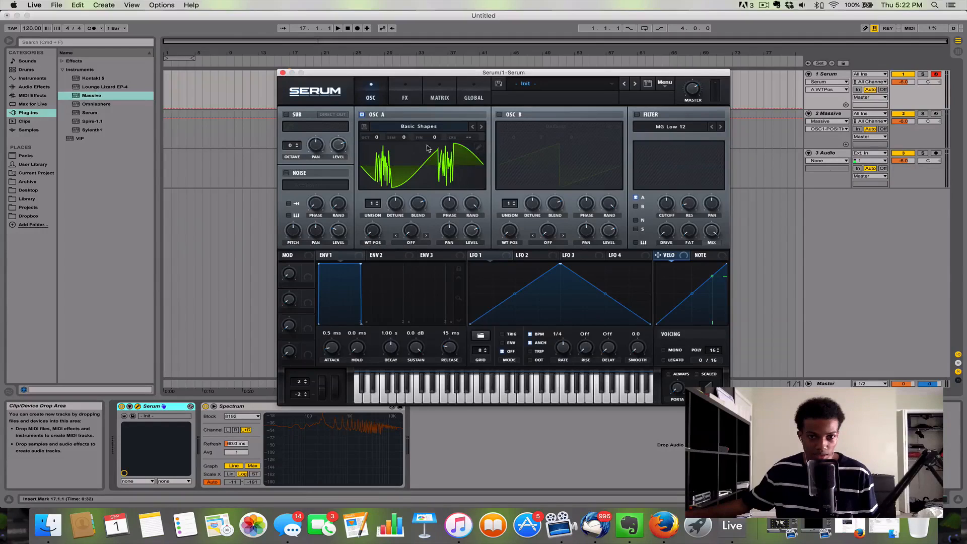
pyautogui.click(430, 164)
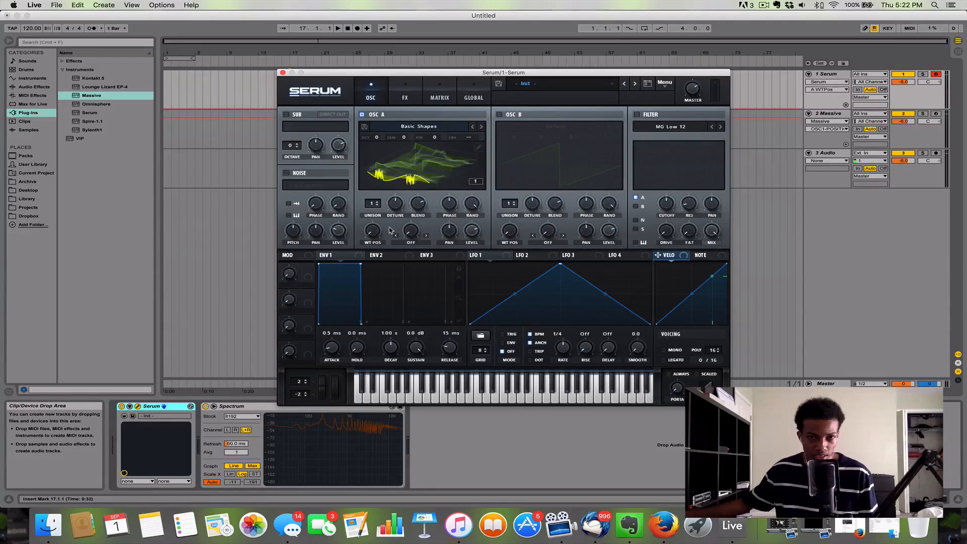
pyautogui.moveTo(374, 240); pyautogui.dragTo(422, 241)
# Step: Arm the Massive track, open Massive in place of Serum and look through oscillator 1's wavetable list
pyautogui.click(282, 73)
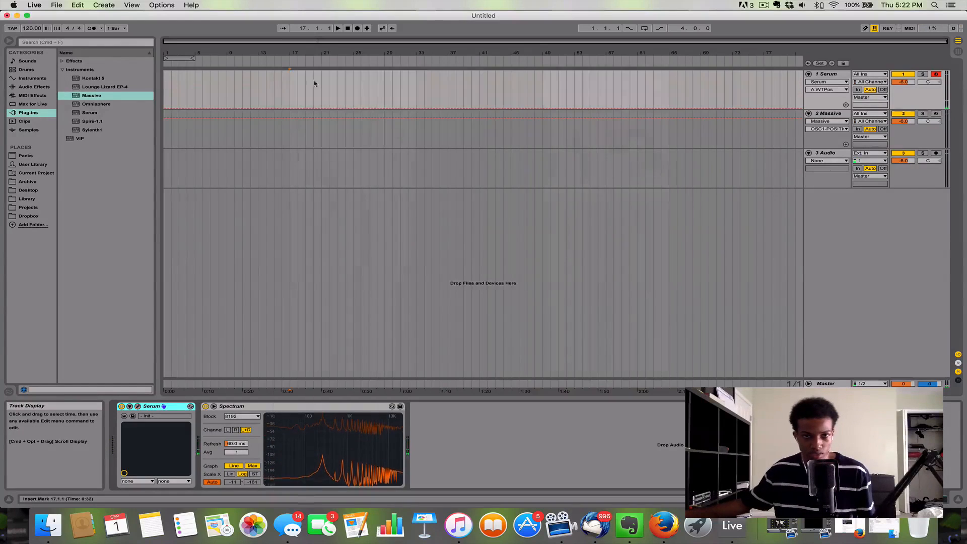
pyautogui.click(829, 120)
pyautogui.click(831, 134)
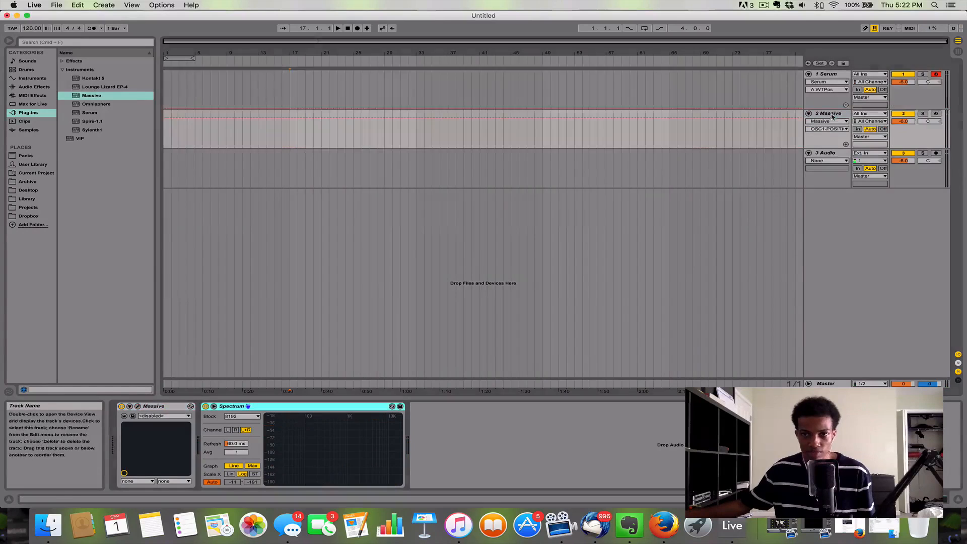
pyautogui.click(935, 114)
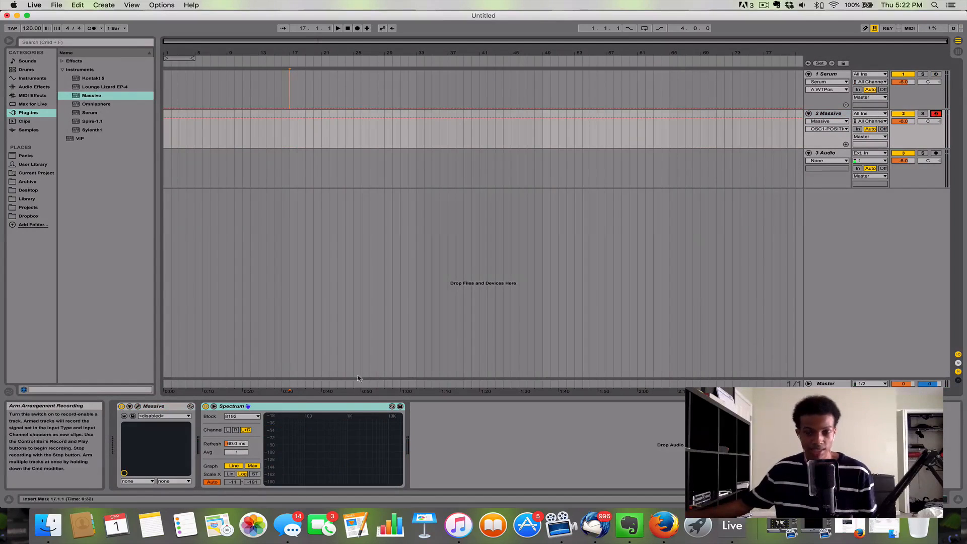
pyautogui.click(138, 406)
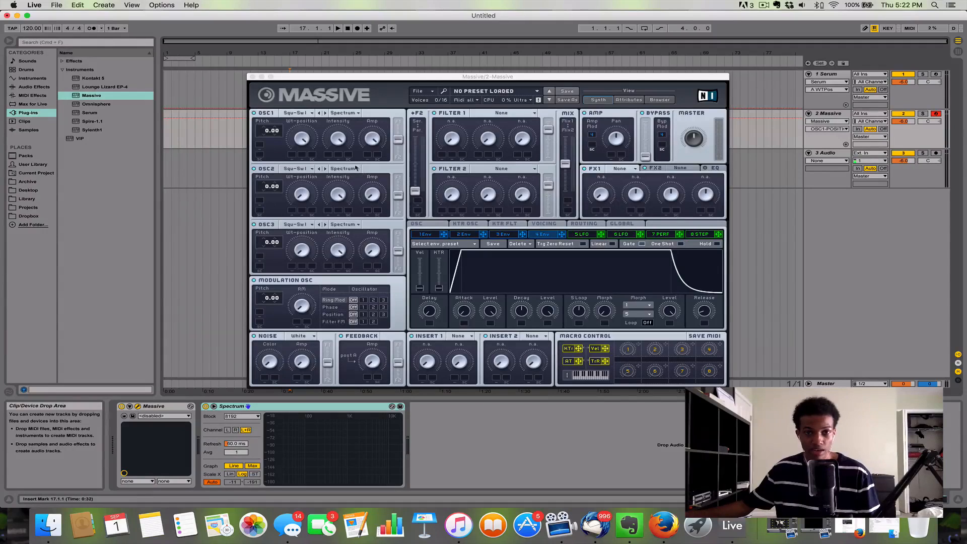
pyautogui.click(327, 113)
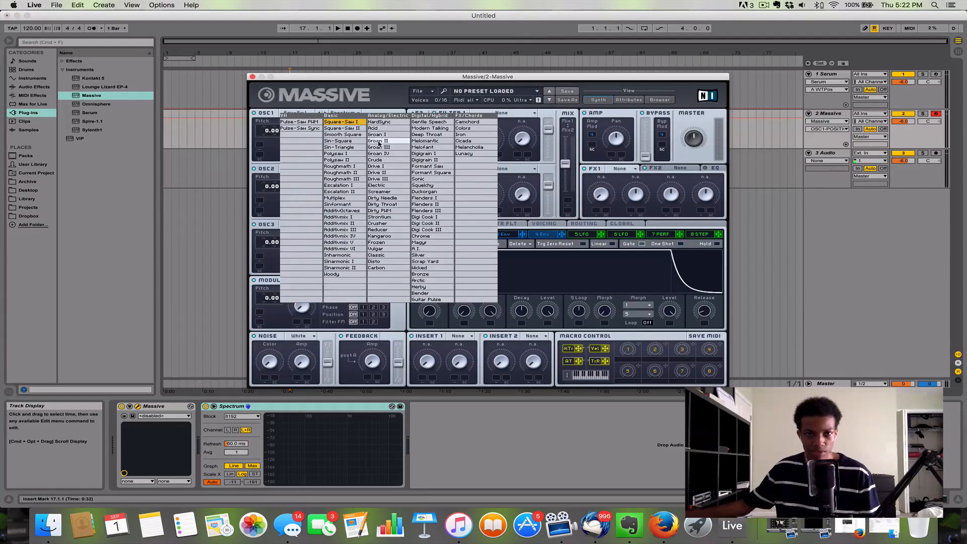
pyautogui.click(341, 130)
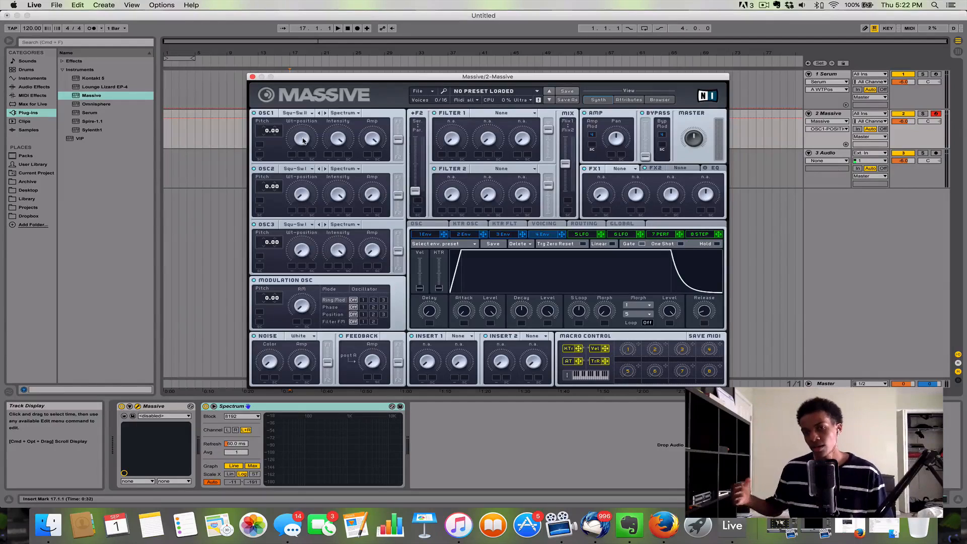
# Step: Close Massive, reopen Serum from its track and look at oscillator A's edited wavetable in the editor
pyautogui.click(253, 76)
pyautogui.click(831, 74)
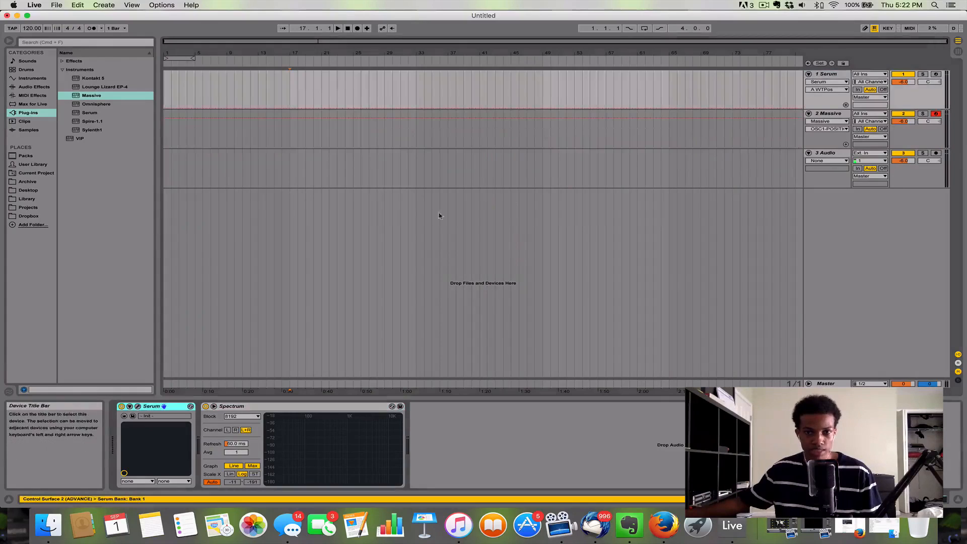
pyautogui.click(137, 406)
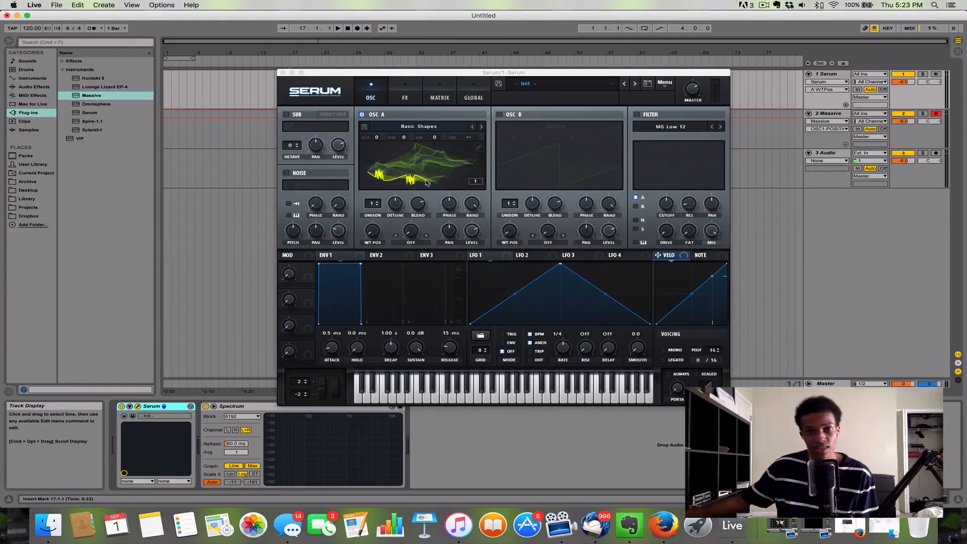
pyautogui.click(478, 147)
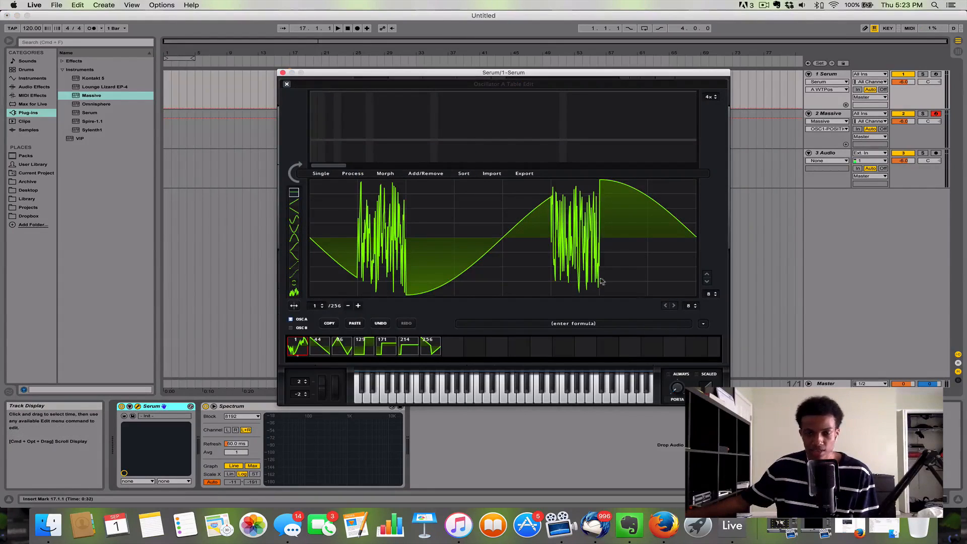
pyautogui.click(287, 84)
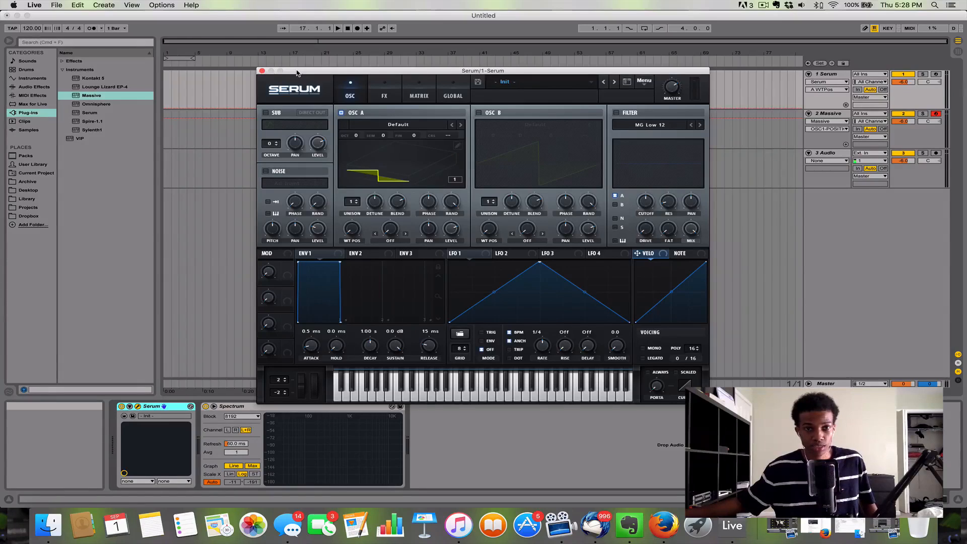
# Step: Turn on Serum's noise oscillator and expand the Kits folder in the Archive place of the browser
pyautogui.click(35, 182)
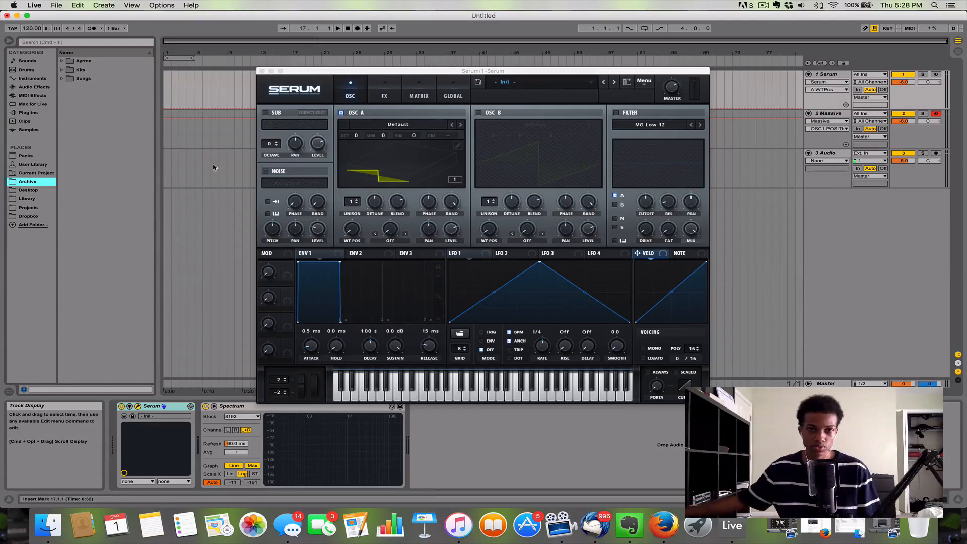
pyautogui.click(266, 172)
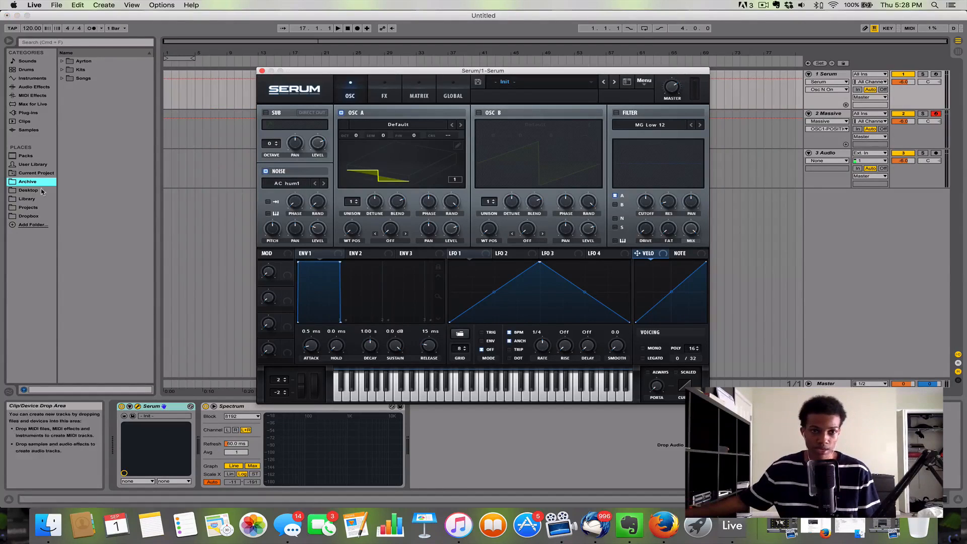
pyautogui.click(61, 71)
pyautogui.click(61, 71)
pyautogui.click(61, 71)
pyautogui.scroll(-5, 87, 220)
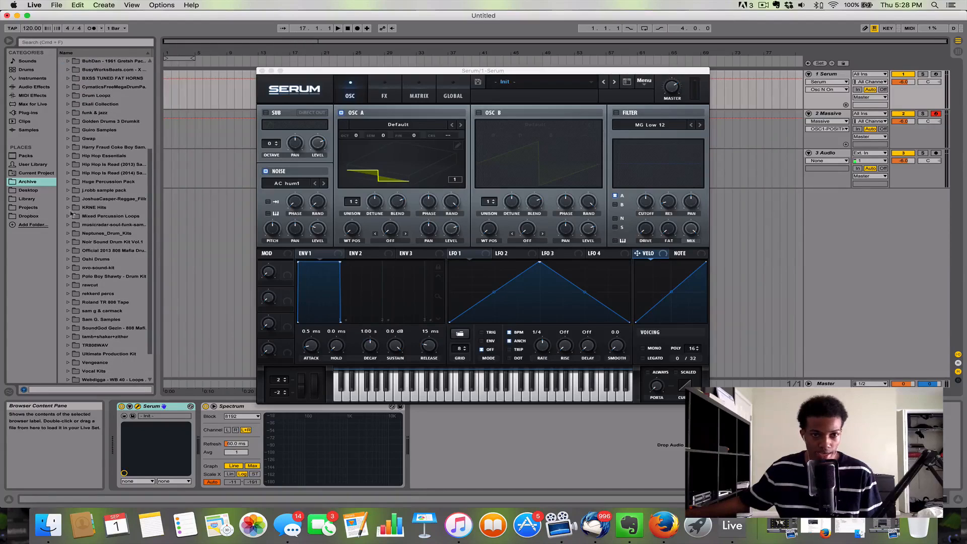
# Step: Load Alluminum 'Bell' 13.wav from the KRNE Hits folder into the noise oscillator and turn on its keyboard pitch tracking
pyautogui.click(68, 208)
pyautogui.click(99, 217)
pyautogui.scroll(-4, 103, 221)
pyautogui.click(114, 226)
pyautogui.moveTo(116, 242); pyautogui.dragTo(291, 186)
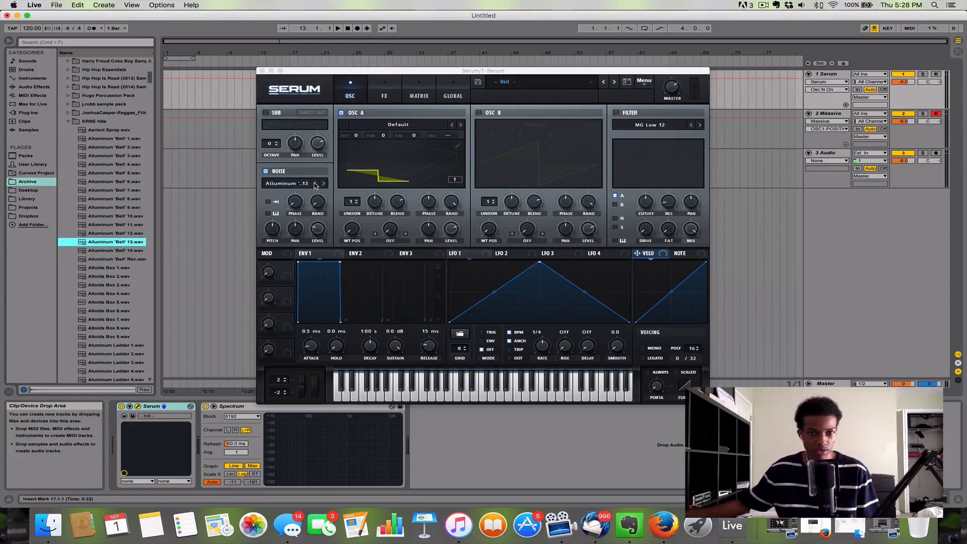
pyautogui.click(270, 215)
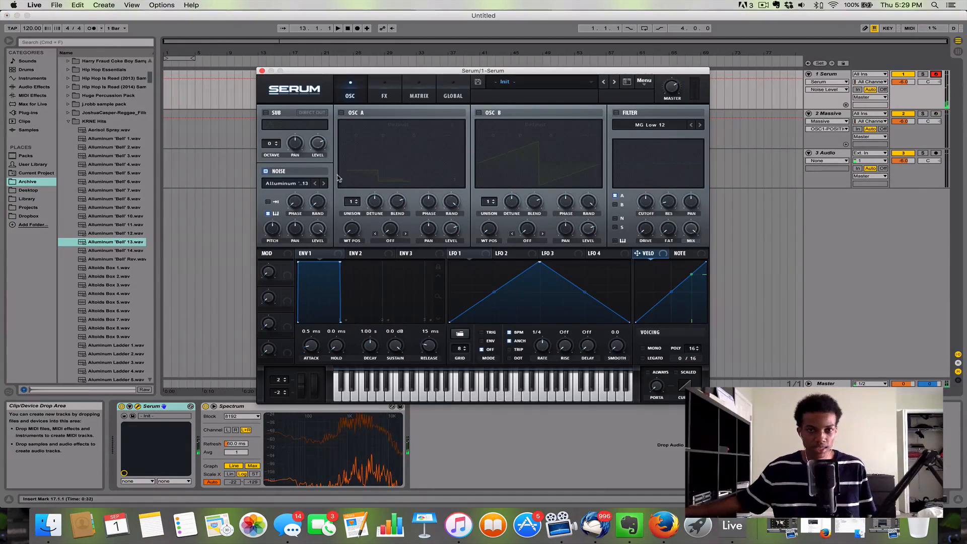
# Step: Turn on Serum's Reverb effect and adjust its mix
pyautogui.click(377, 93)
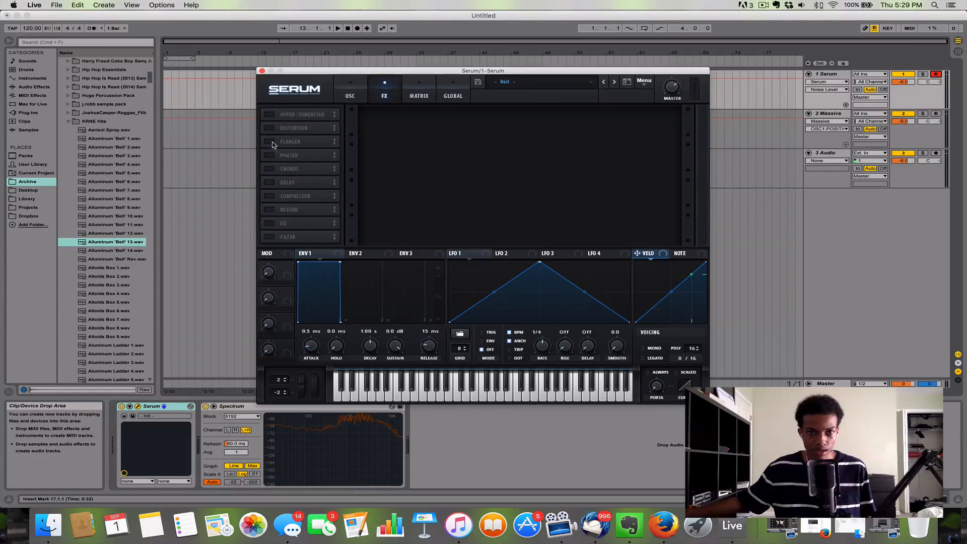
pyautogui.click(269, 210)
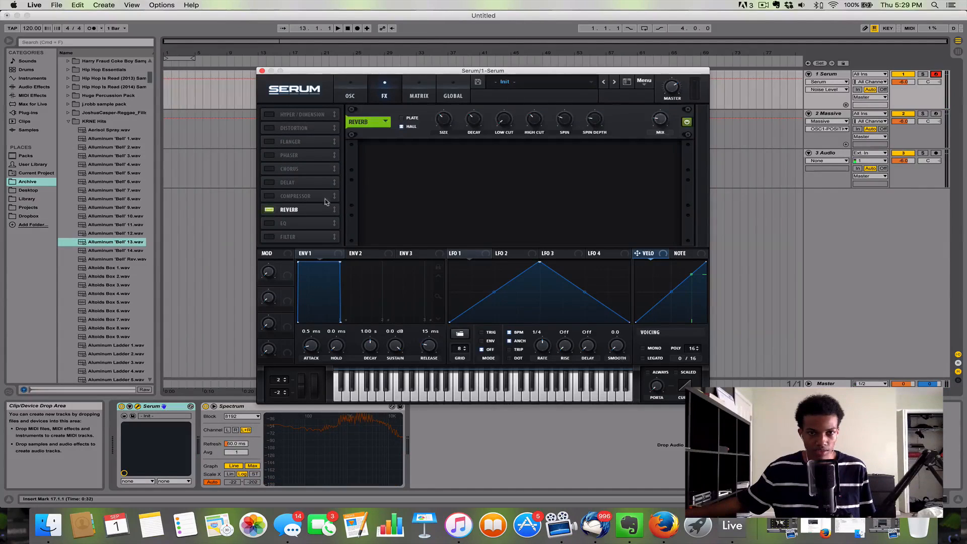
pyautogui.click(660, 119)
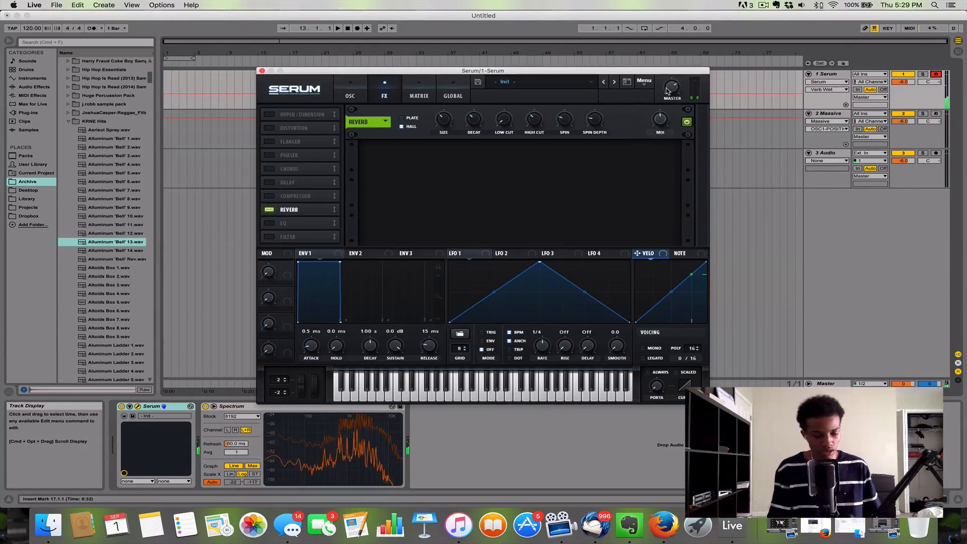
# Step: Play notes of the noise sample through the reverb, shifting the computer keyboard down one octave and back up
pyautogui.press('d')
pyautogui.press('l')
pyautogui.press('z')
pyautogui.press('a')
pyautogui.press('h')
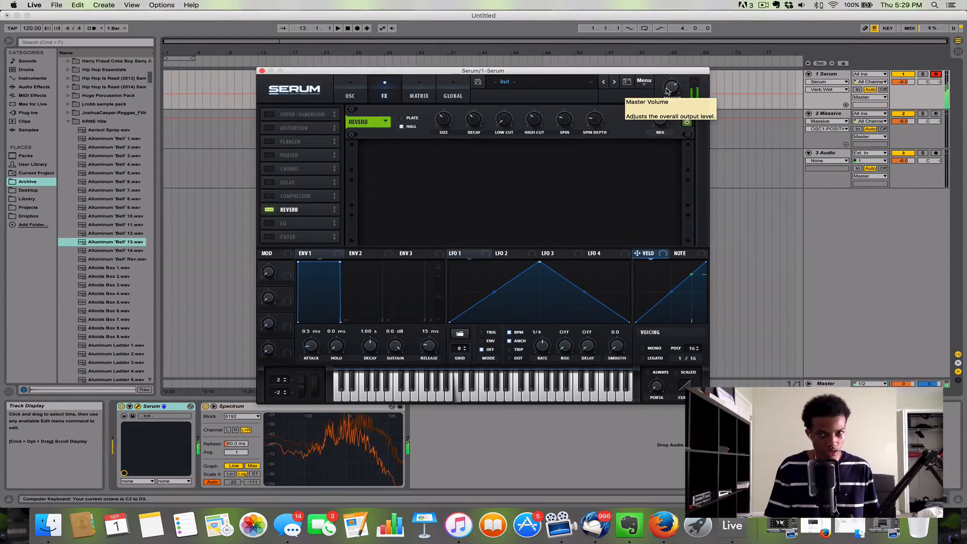
pyautogui.press('x')
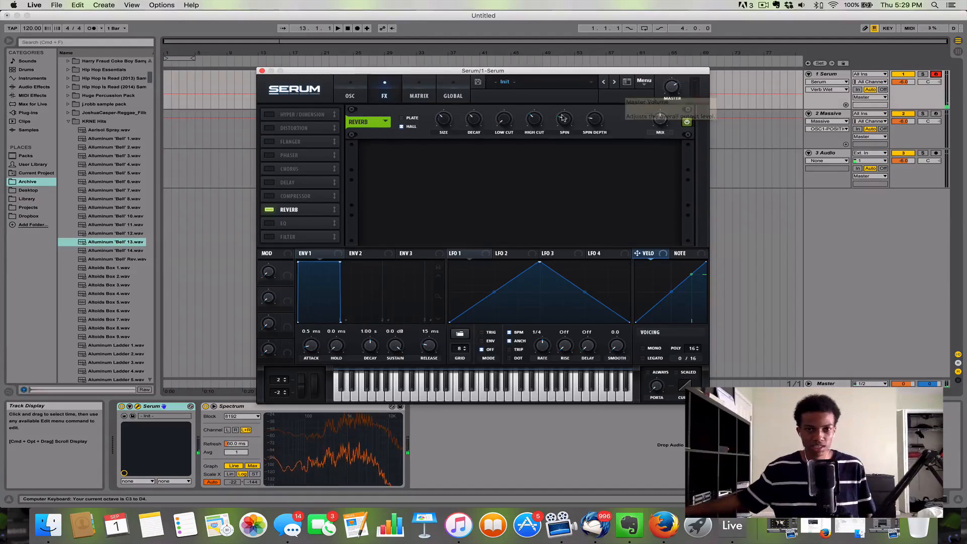
# Step: Return to the oscillator page, play a note, turn on oscillator A and show its Default waveform in 2D
pyautogui.click(349, 94)
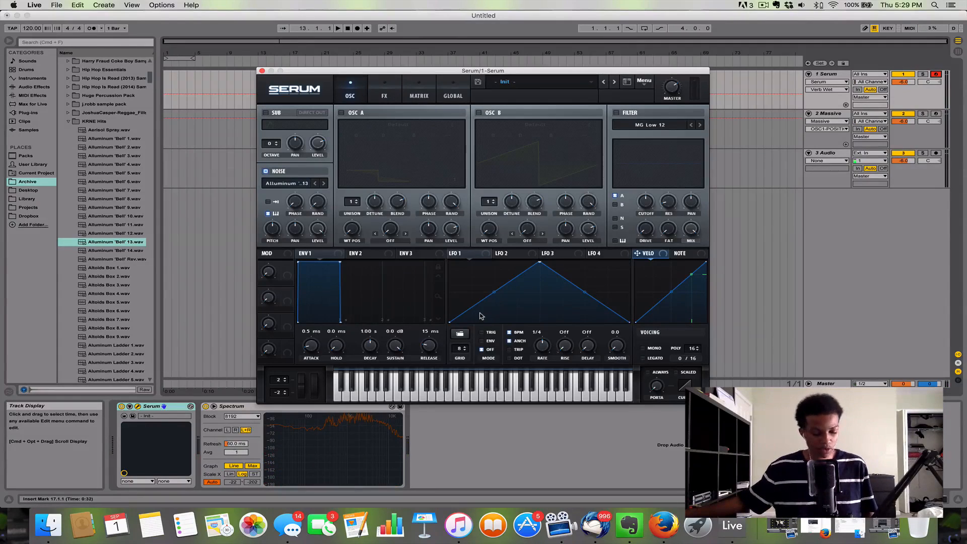
pyautogui.press('a')
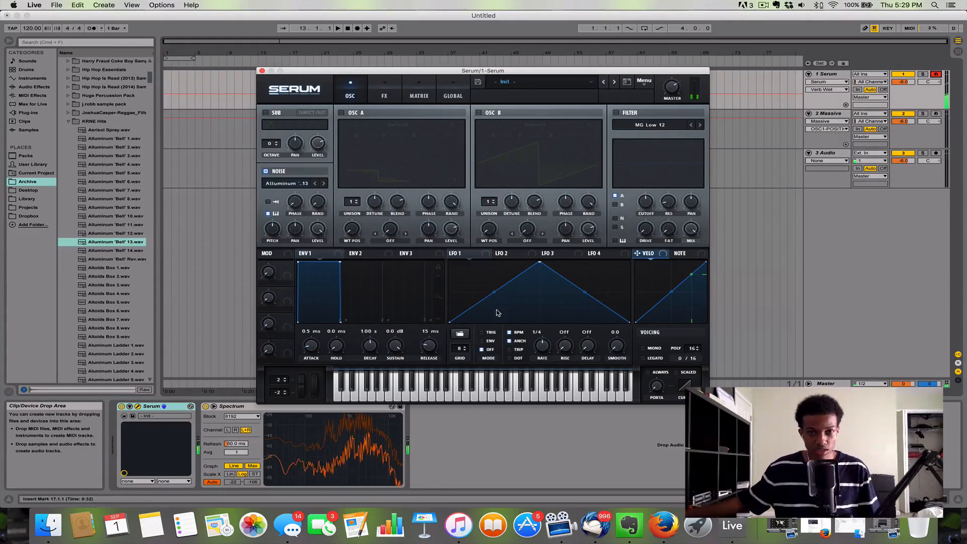
pyautogui.click(341, 112)
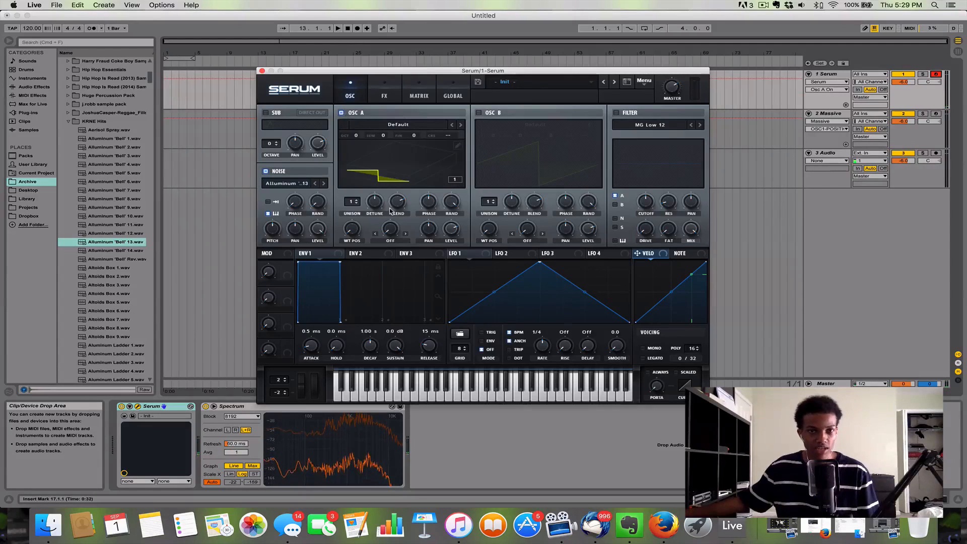
pyautogui.click(425, 170)
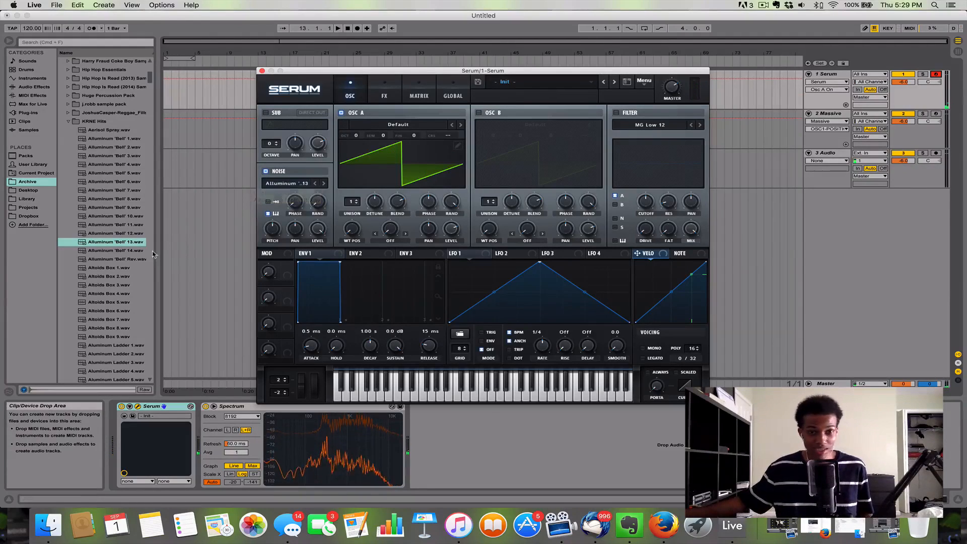
# Step: Audition samples in the KRNE Hits folder and load Altoids Box 4.wav into the noise oscillator
pyautogui.click(101, 250)
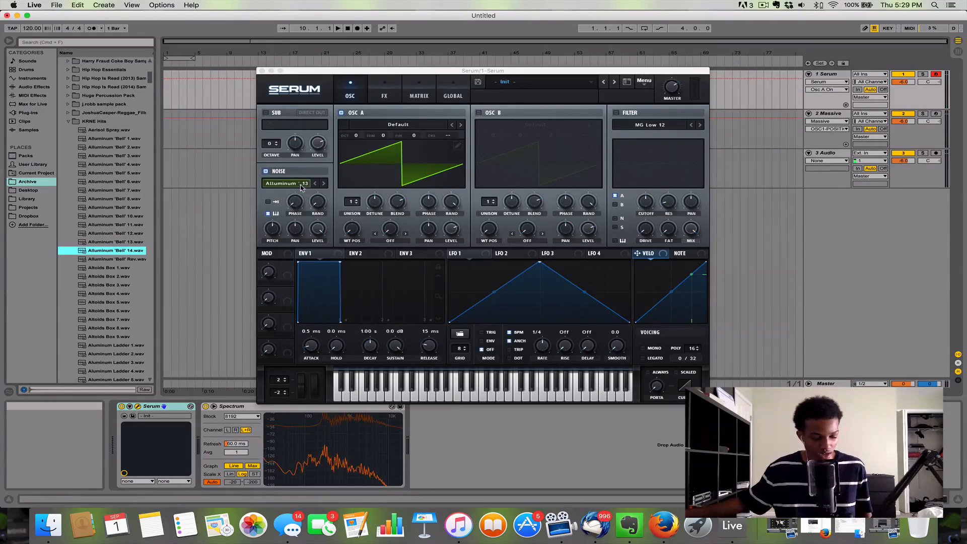
pyautogui.click(108, 293)
pyautogui.click(113, 328)
pyautogui.moveTo(109, 293); pyautogui.dragTo(290, 186)
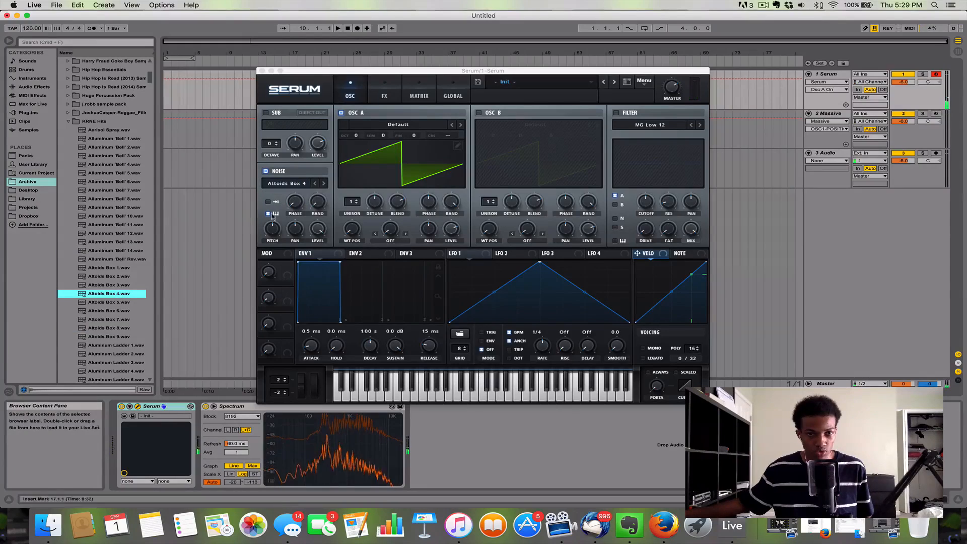
# Step: Turn off oscillator A, step the noise oscillator forward to Altoids Box 7, and switch the noise oscillator off
pyautogui.click(323, 183)
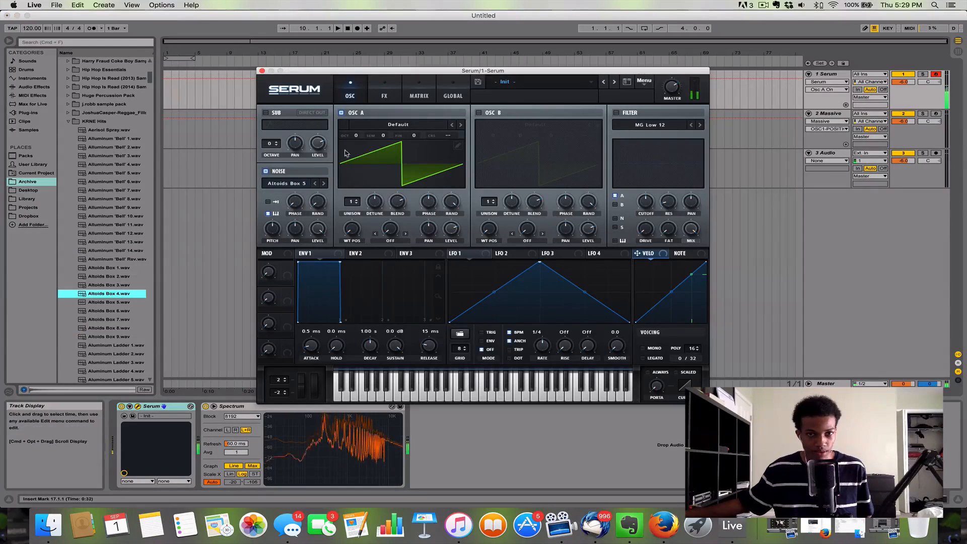
pyautogui.click(341, 113)
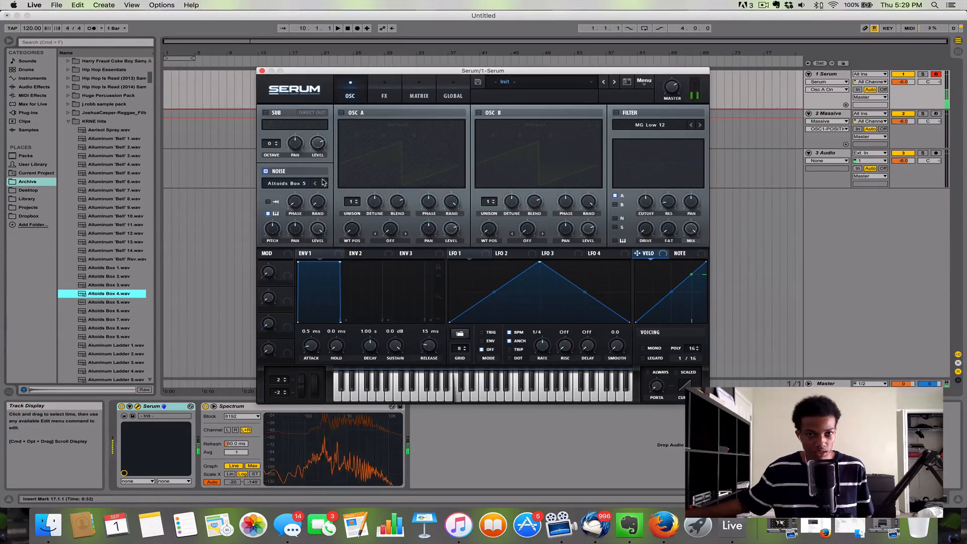
pyautogui.click(324, 182)
pyautogui.click(324, 182)
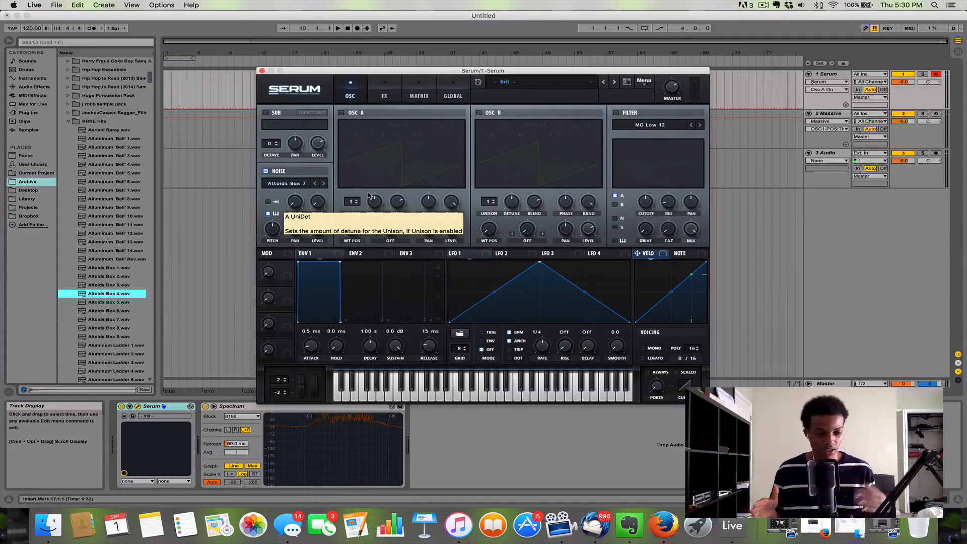
pyautogui.moveTo(375, 71); pyautogui.dragTo(373, 68)
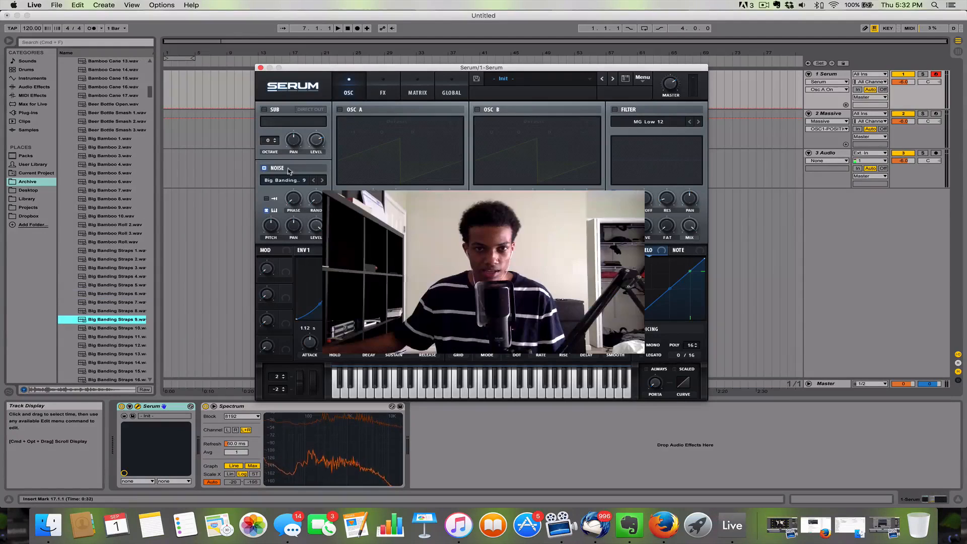
pyautogui.click(270, 170)
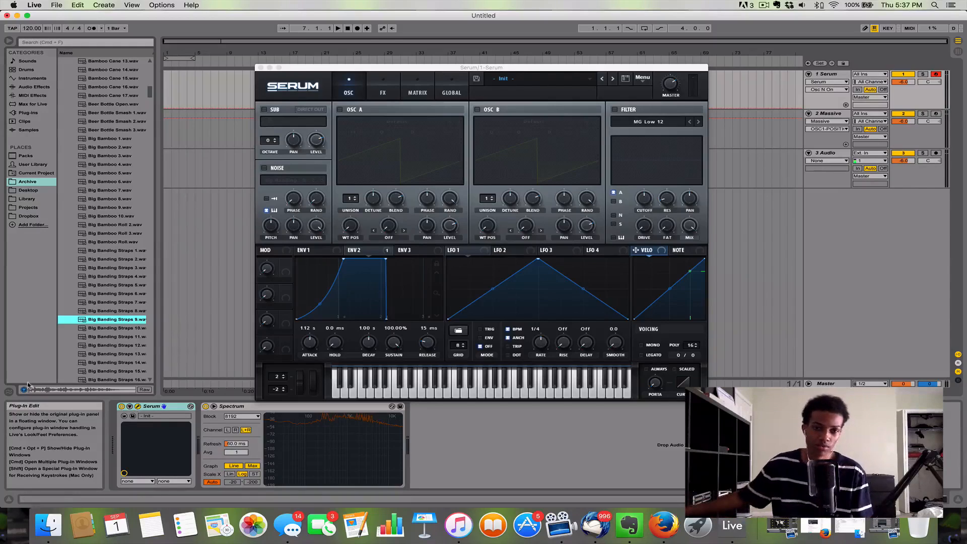
# Step: Show LFO 1, turn on oscillator A and play a note
pyautogui.click(510, 252)
pyautogui.click(485, 250)
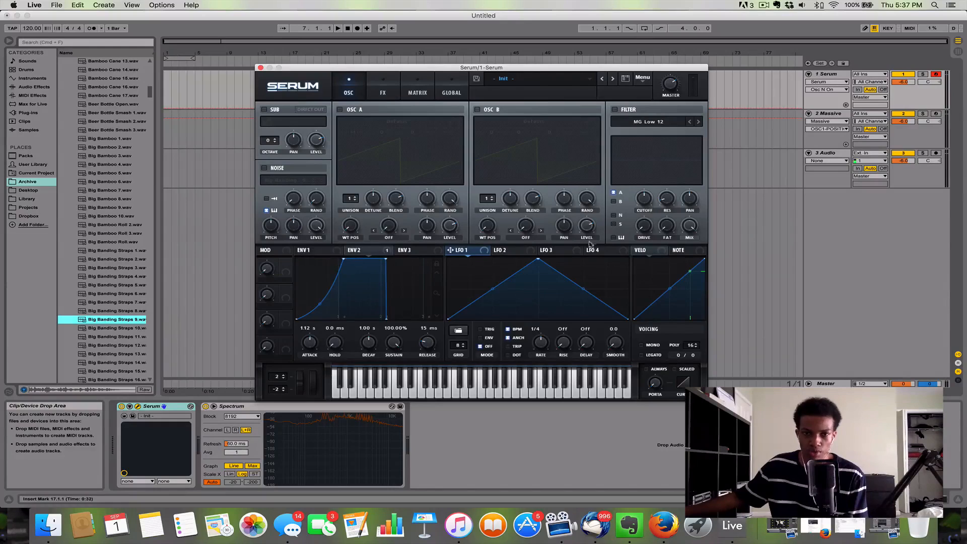
pyautogui.click(339, 109)
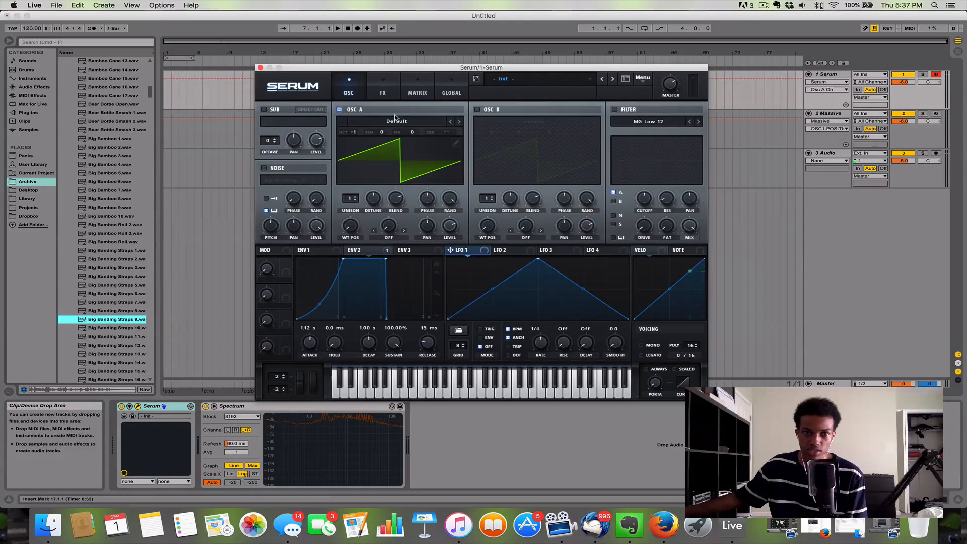
pyautogui.press('a')
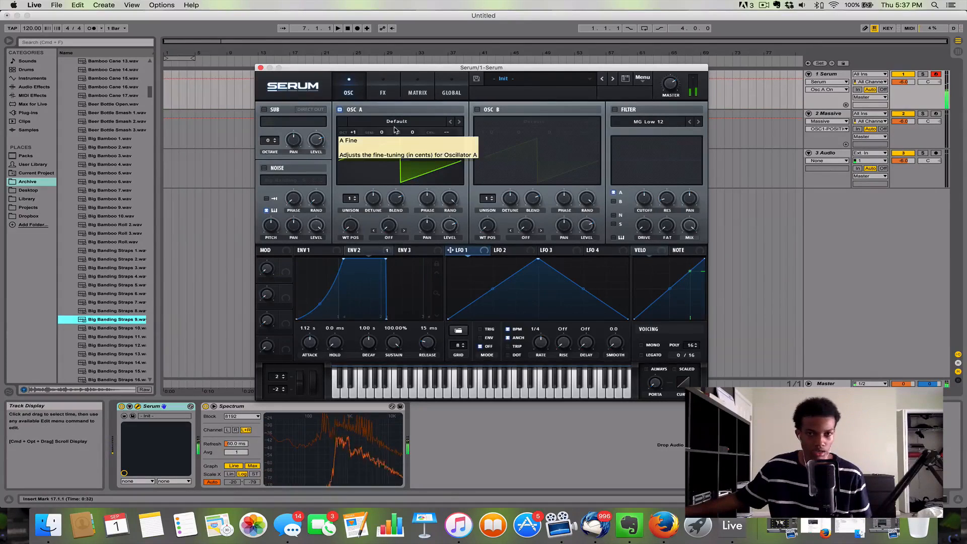
# Step: Look at the effects and the modulation matrix, examining the Global destination options for the Env 2 routing
pyautogui.click(384, 91)
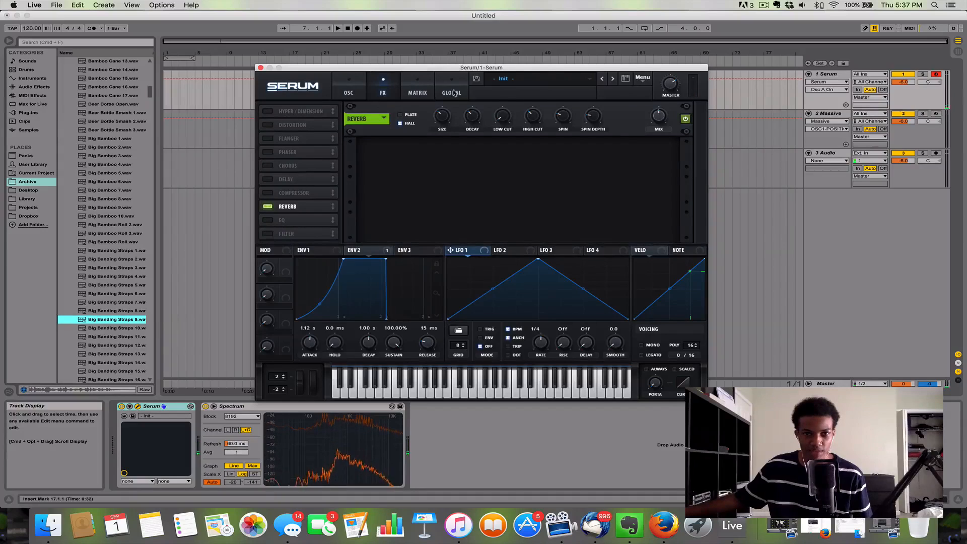
pyautogui.click(425, 94)
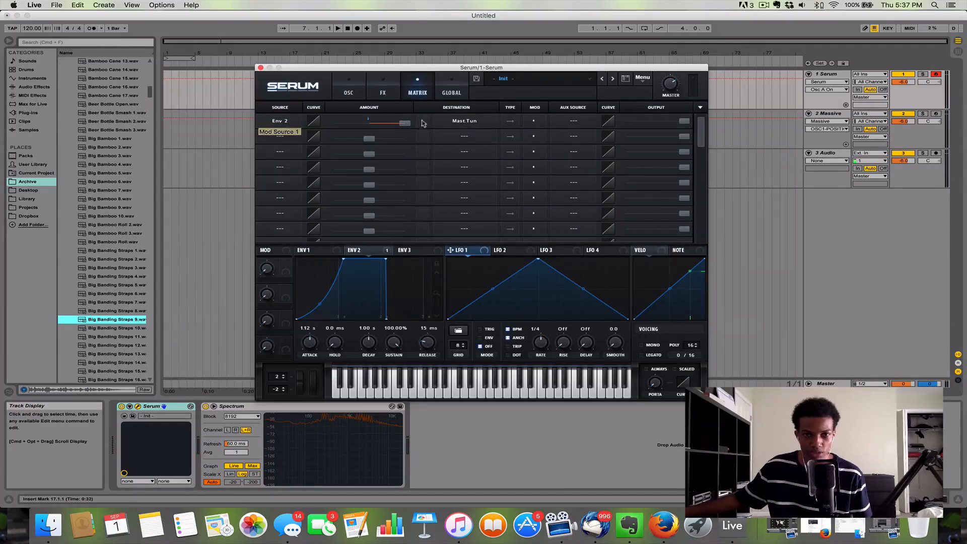
pyautogui.click(457, 122)
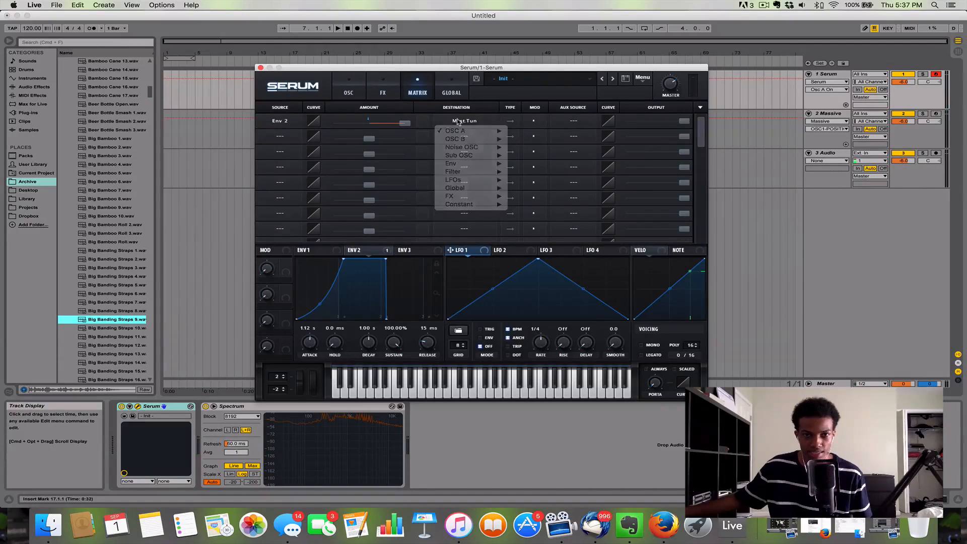
pyautogui.moveTo(480, 191)
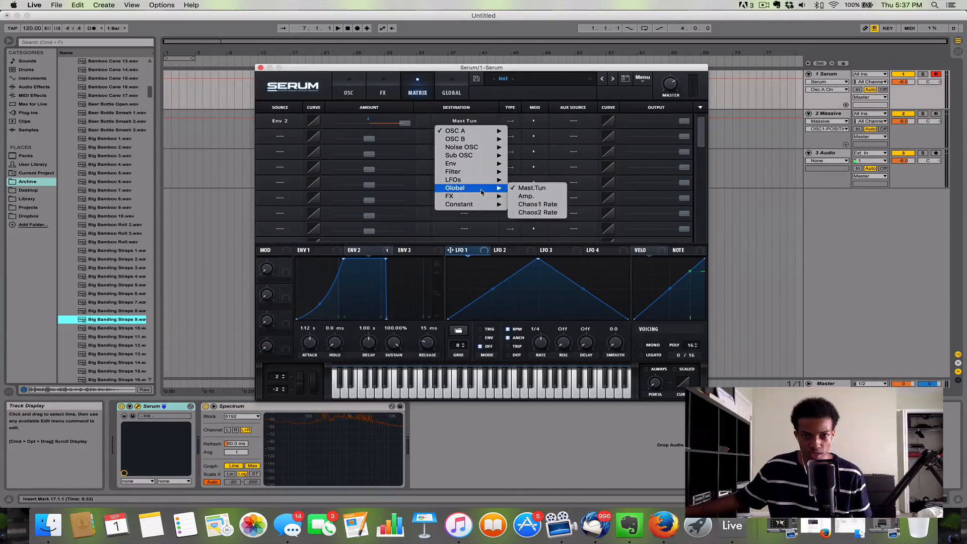
pyautogui.click(400, 126)
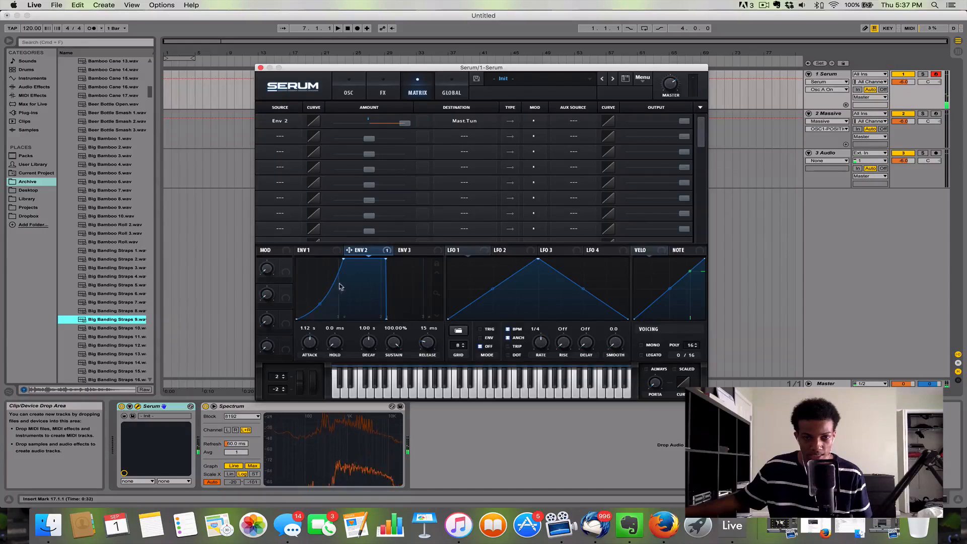
# Step: Adjust the master volume, remove Env 2's modulation of master tuning and return to the oscillator page
pyautogui.moveTo(672, 85); pyautogui.dragTo(675, 99)
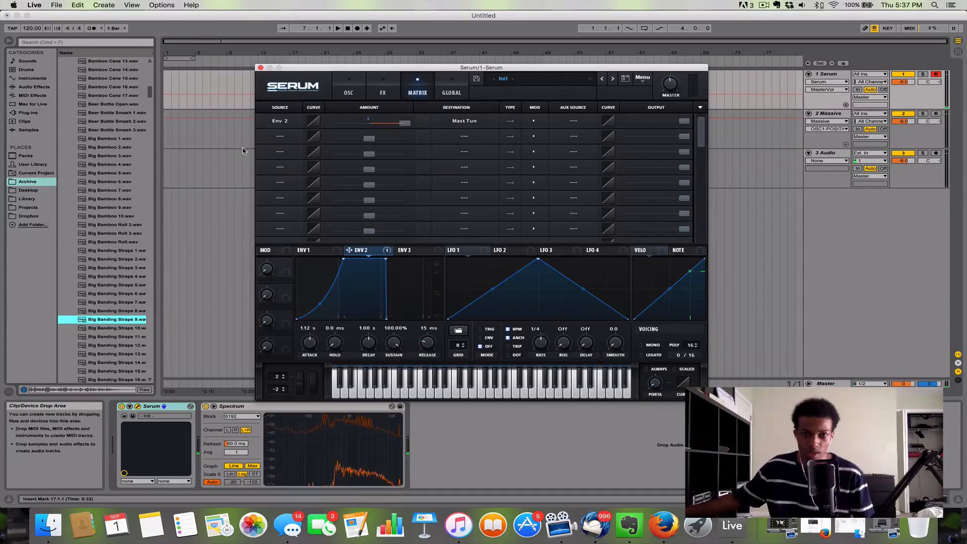
pyautogui.click(348, 92)
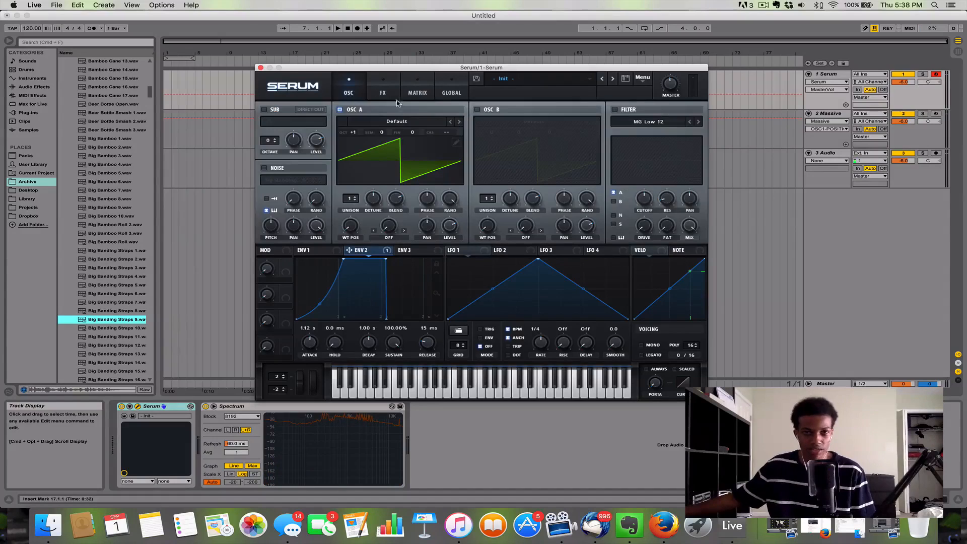
pyautogui.click(421, 94)
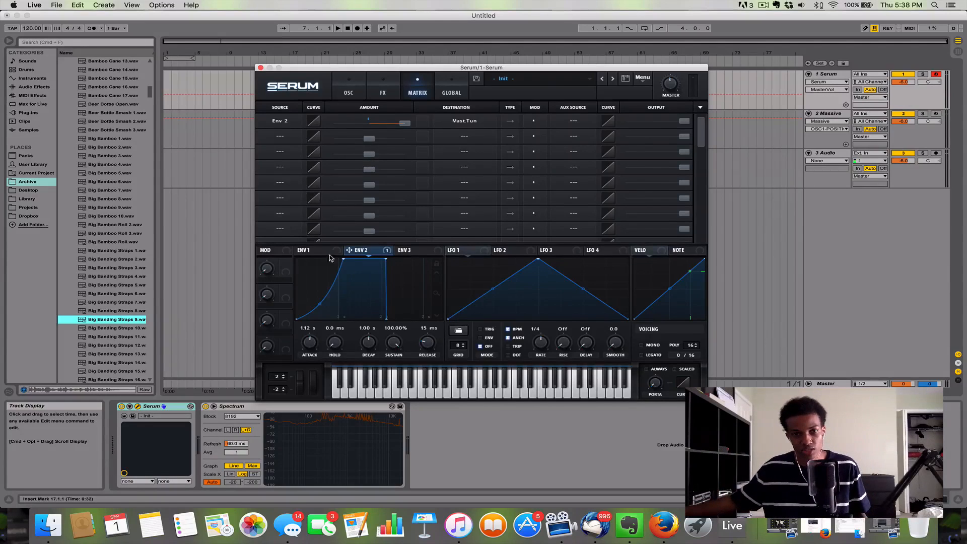
pyautogui.click(280, 121)
pyautogui.click(282, 132)
pyautogui.click(458, 122)
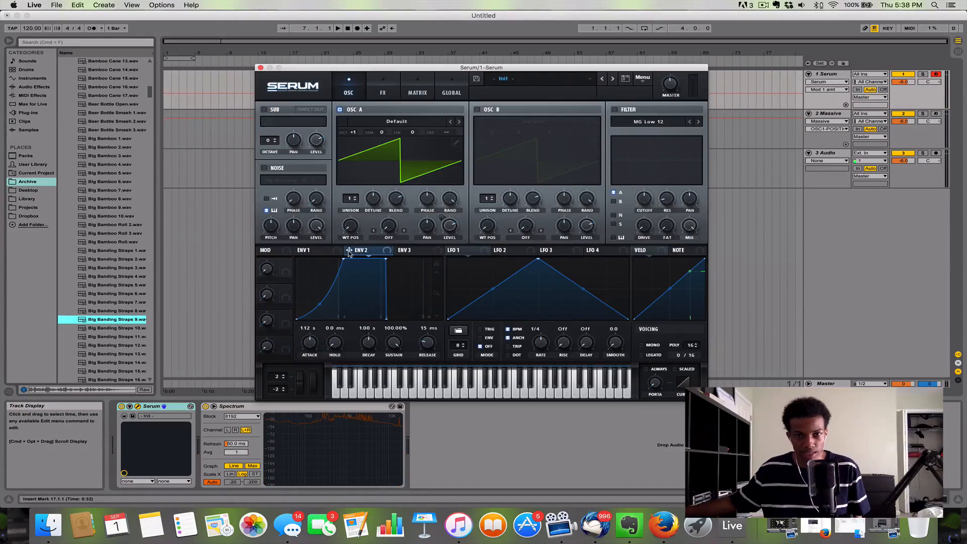
pyautogui.moveTo(348, 252); pyautogui.dragTo(373, 246)
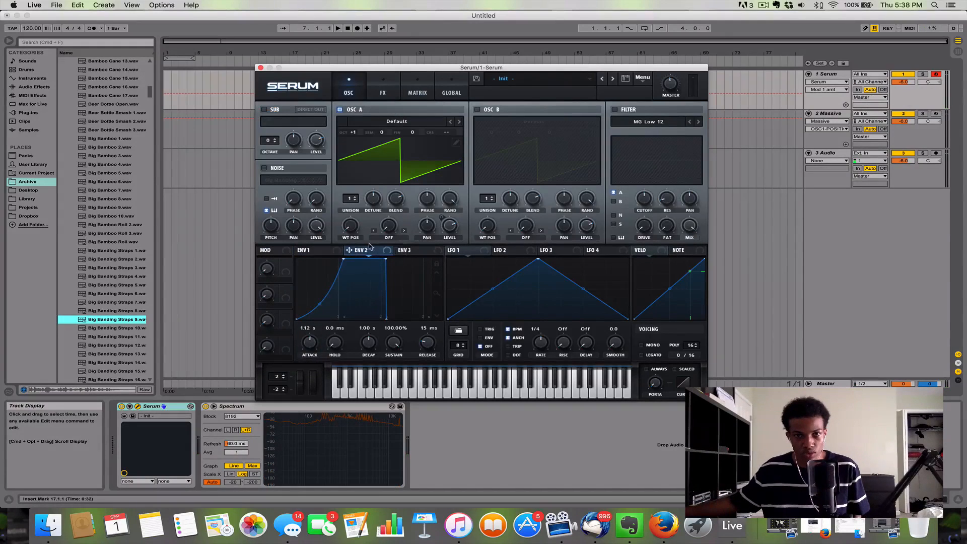
# Step: Play a short run of notes to hear oscillator A without the tuning modulation
pyautogui.press('a')
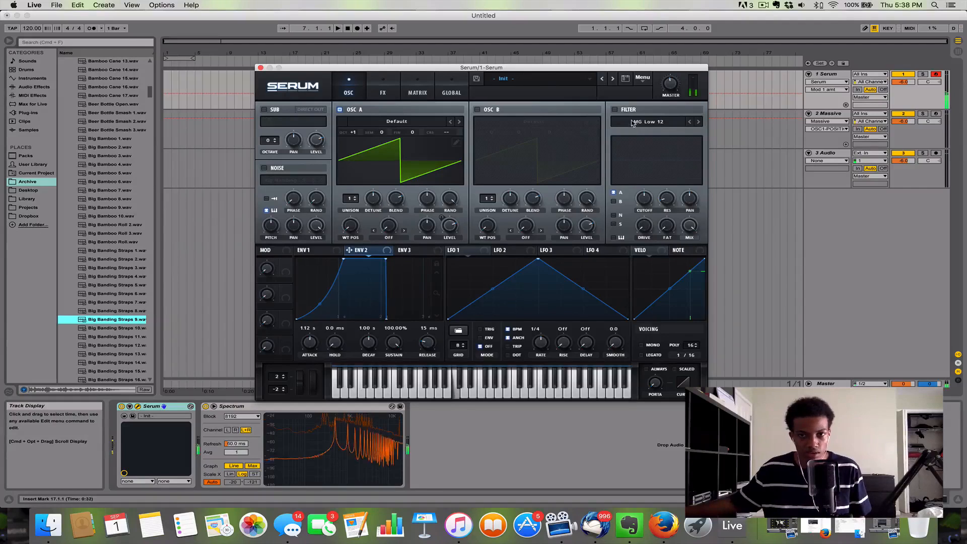
pyautogui.press('s')
pyautogui.press('d')
pyautogui.press('a')
pyautogui.press('d')
pyautogui.press('s')
pyautogui.press('f')
# Step: Turn on the MG Low 12 filter, assign Env 2 to its cutoff and play two notes
pyautogui.click(614, 109)
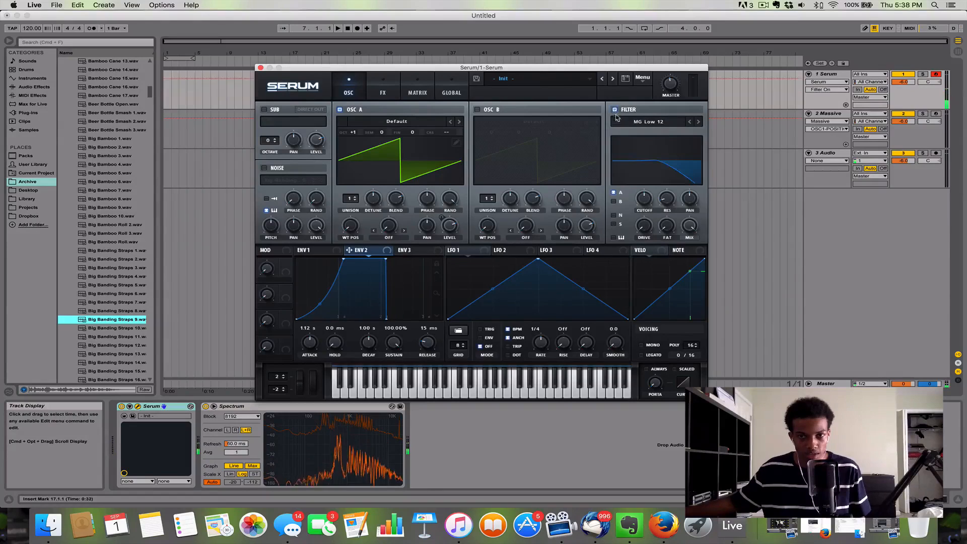
pyautogui.moveTo(650, 199); pyautogui.dragTo(653, 208)
pyautogui.moveTo(348, 250); pyautogui.dragTo(642, 202)
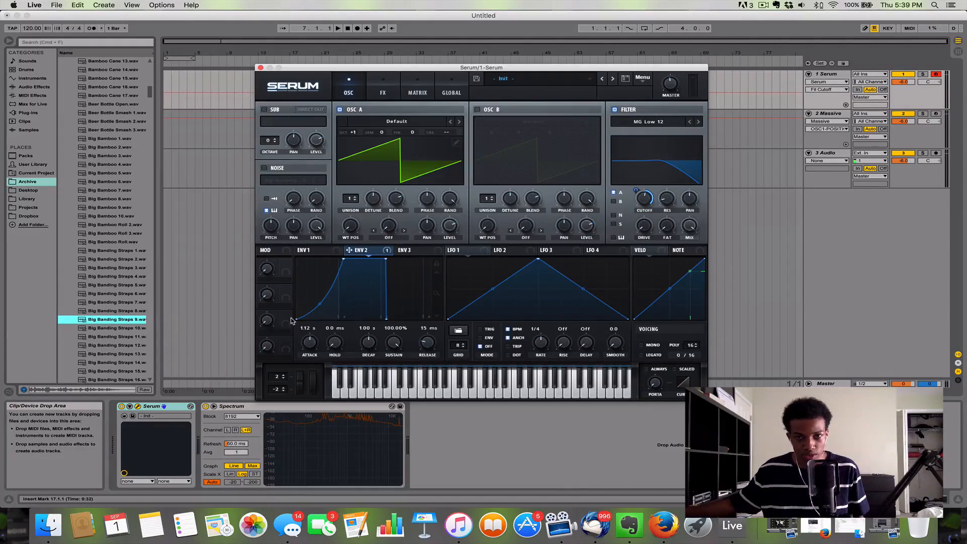
pyautogui.press('a')
pyautogui.press('s')
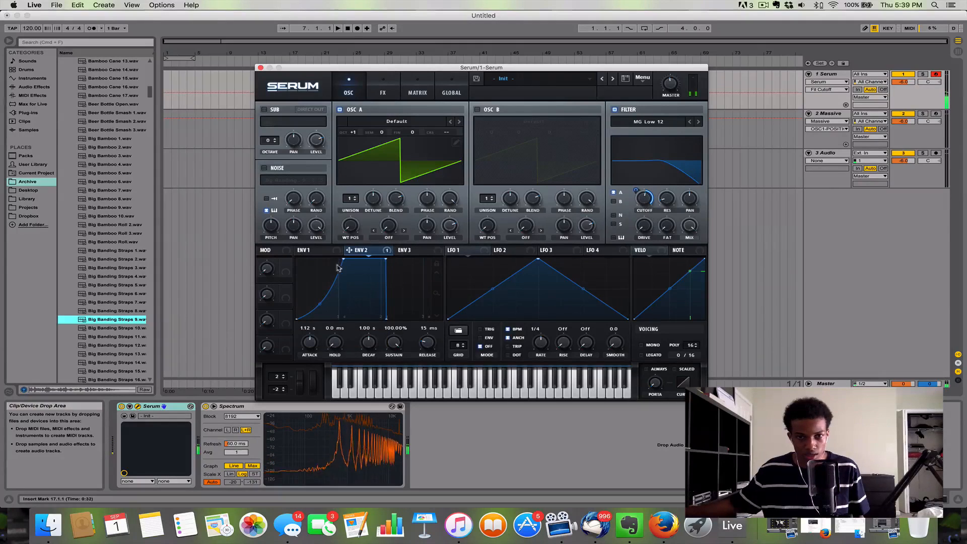
# Step: Set Env 2's attack to 846 ms and increase its modulation depth on the filter cutoff
pyautogui.moveTo(344, 259)
pyautogui.mouseDown()
pyautogui.moveTo(398, 262)
pyautogui.moveTo(331, 260)
pyautogui.mouseUp()
pyautogui.press('a')
pyautogui.moveTo(637, 203); pyautogui.dragTo(646, 150)
# Step: Play a series of notes to hear Env 2 sweeping the filter cutoff
pyautogui.press('a')
pyautogui.press('s')
pyautogui.press('a')
pyautogui.press('s')
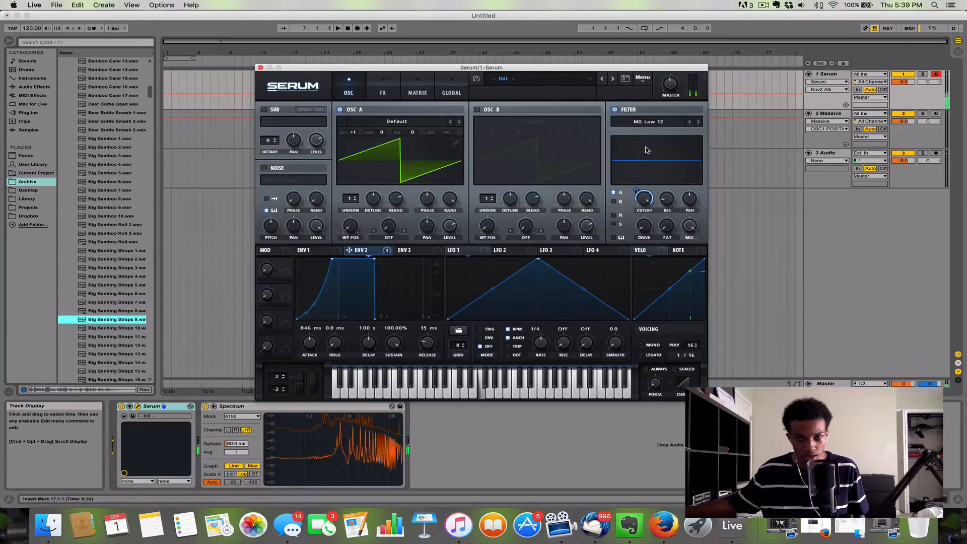
pyautogui.press('d')
pyautogui.press('f')
pyautogui.press('s')
pyautogui.press('d')
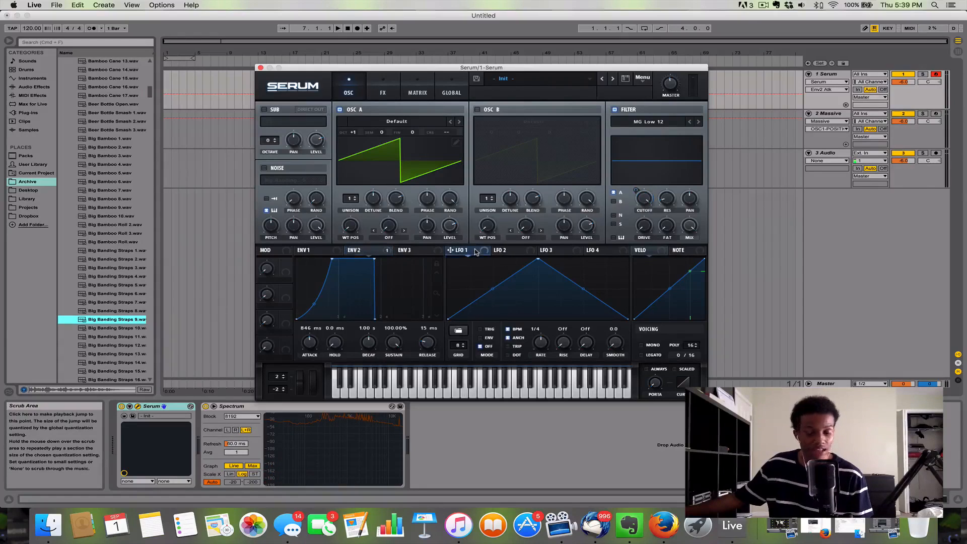
# Step: Assign LFO 1 to the filter cutoff in ENV mode and draw a custom shape of steps and peaks in its graph
pyautogui.moveTo(450, 254); pyautogui.dragTo(639, 198)
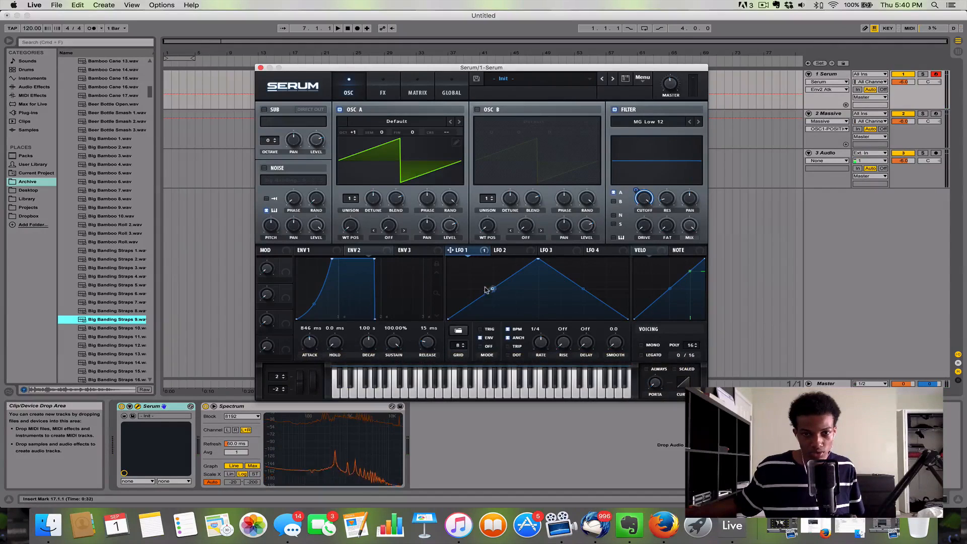
pyautogui.moveTo(454, 265); pyautogui.dragTo(454, 260)
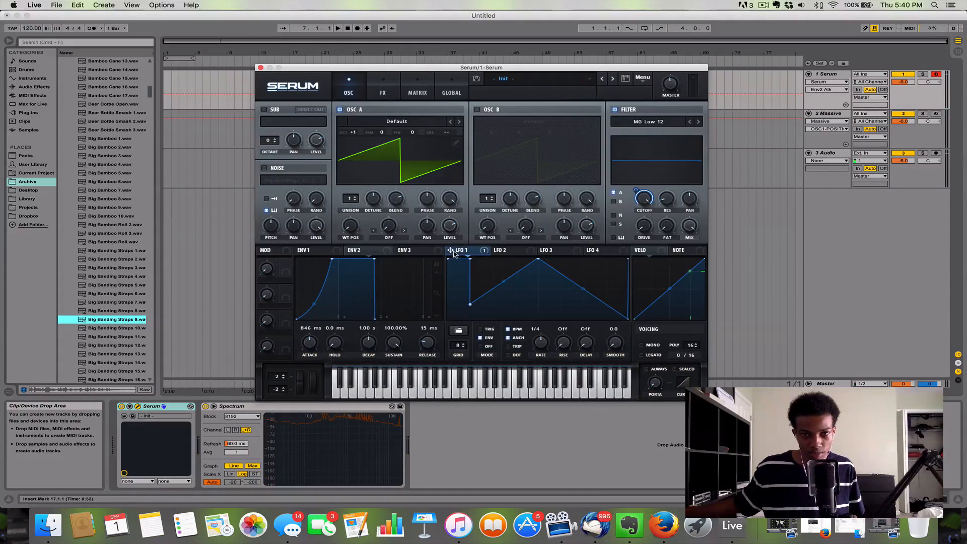
pyautogui.moveTo(525, 304)
pyautogui.mouseDown()
pyautogui.moveTo(581, 308)
pyautogui.moveTo(611, 288)
pyautogui.moveTo(614, 273)
pyautogui.moveTo(598, 272)
pyautogui.mouseUp()
pyautogui.moveTo(527, 303); pyautogui.dragTo(519, 272)
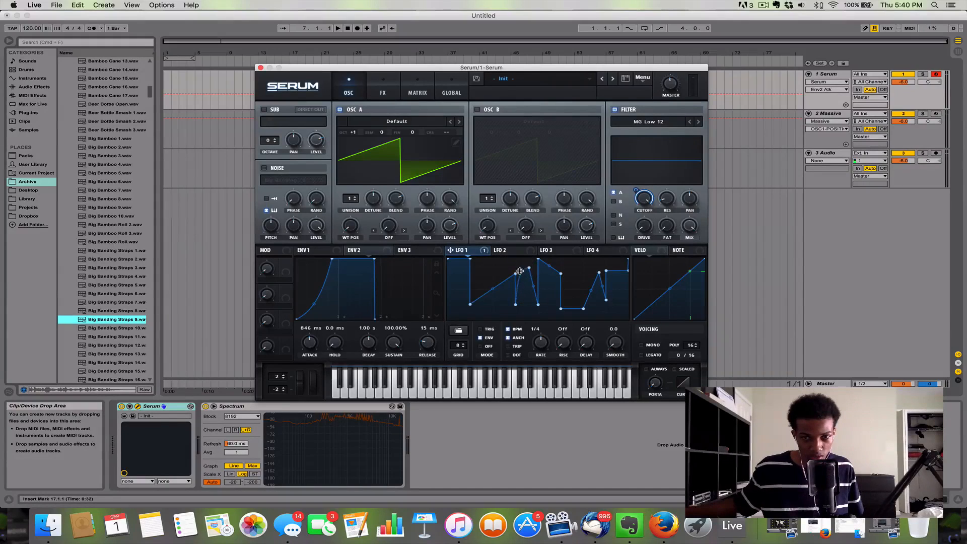
# Step: Set LFO 1's rate to one bar while playing notes, and reshape the first ramp of its curve into a peak
pyautogui.press('a')
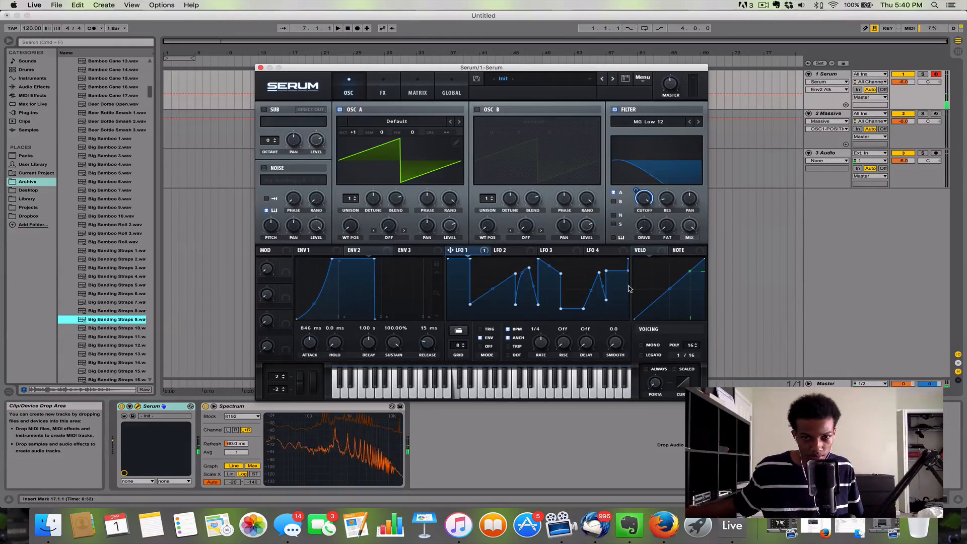
pyautogui.moveTo(541, 343); pyautogui.dragTo(544, 358)
pyautogui.press('a')
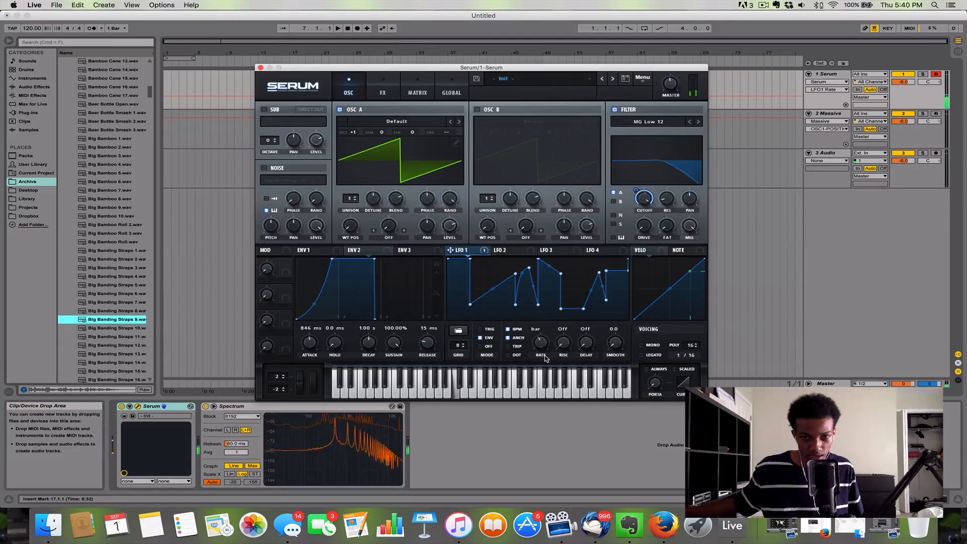
pyautogui.moveTo(515, 274); pyautogui.dragTo(490, 274)
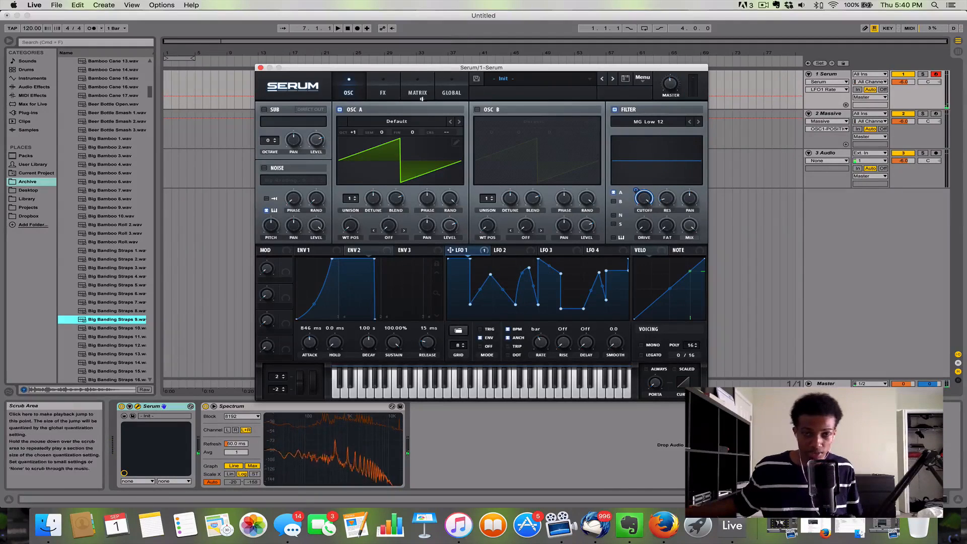
# Step: Assign LFO 1 to the reverb's size and return to the oscillator page
pyautogui.click(385, 90)
pyautogui.moveTo(451, 250); pyautogui.dragTo(441, 116)
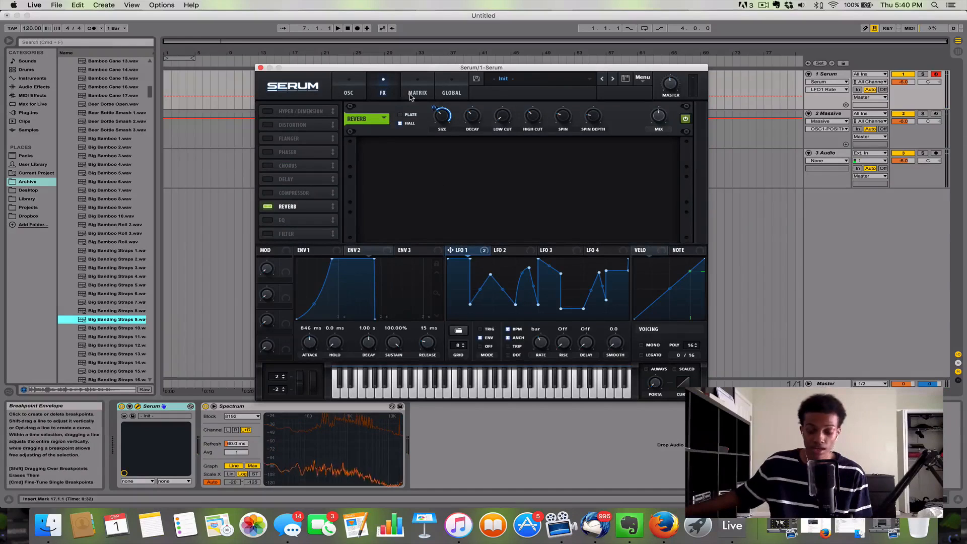
pyautogui.click(355, 96)
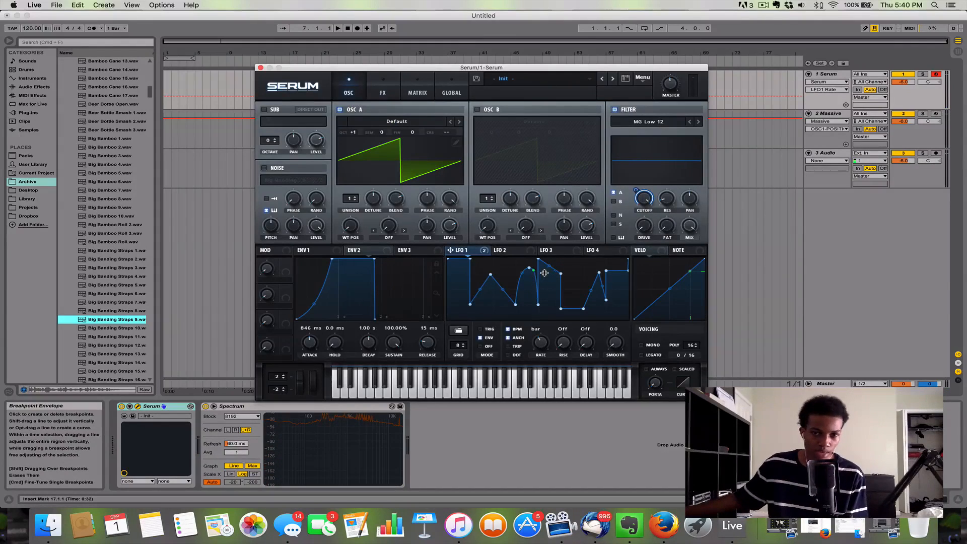
# Step: Set the Shift-key function of the LFO 1 graph to Ramp Up
pyautogui.rightClick(478, 298)
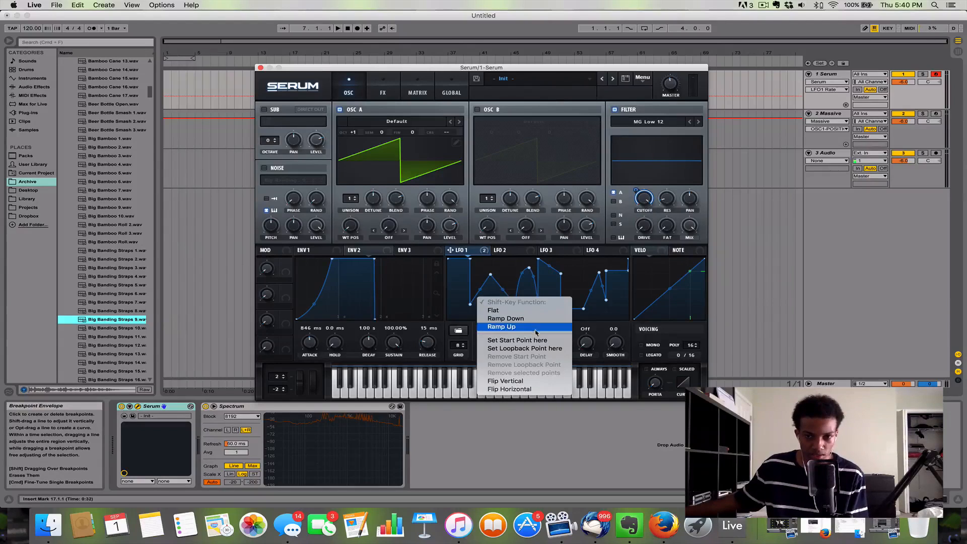
pyautogui.click(535, 329)
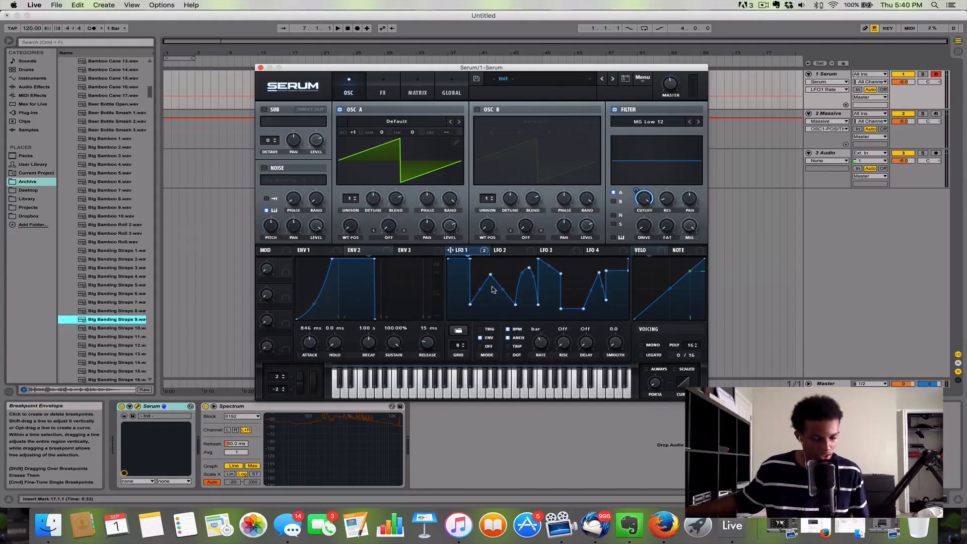
# Step: Draw a series of rising ramps across the LFO 1 graph, switch its mode to TRIG and audition it with notes
pyautogui.moveTo(489, 294); pyautogui.dragTo(618, 273)
pyautogui.press('a')
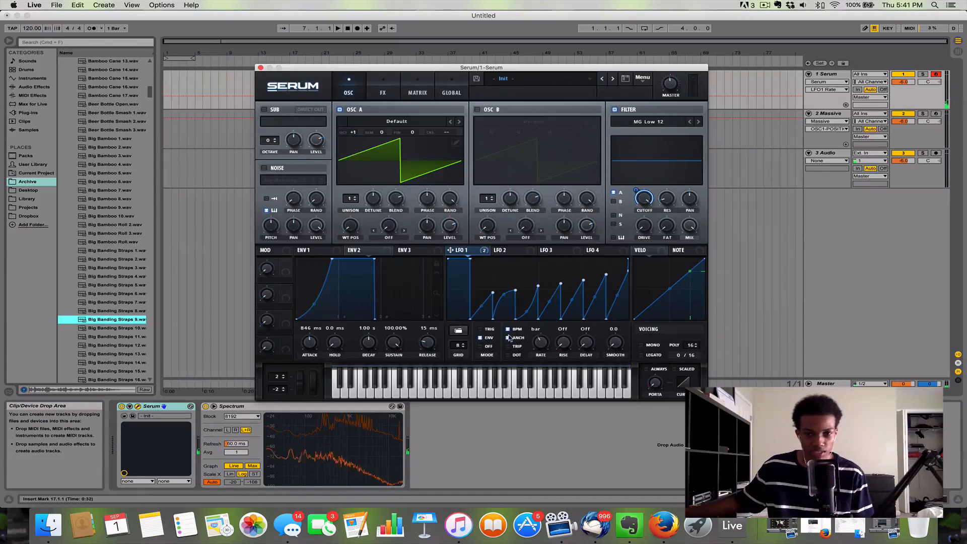
pyautogui.click(483, 330)
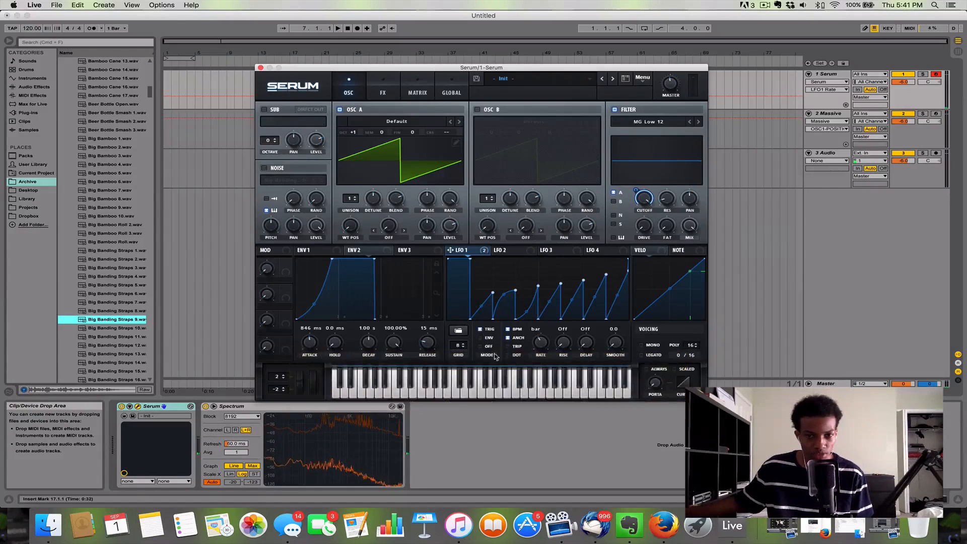
pyautogui.press('a')
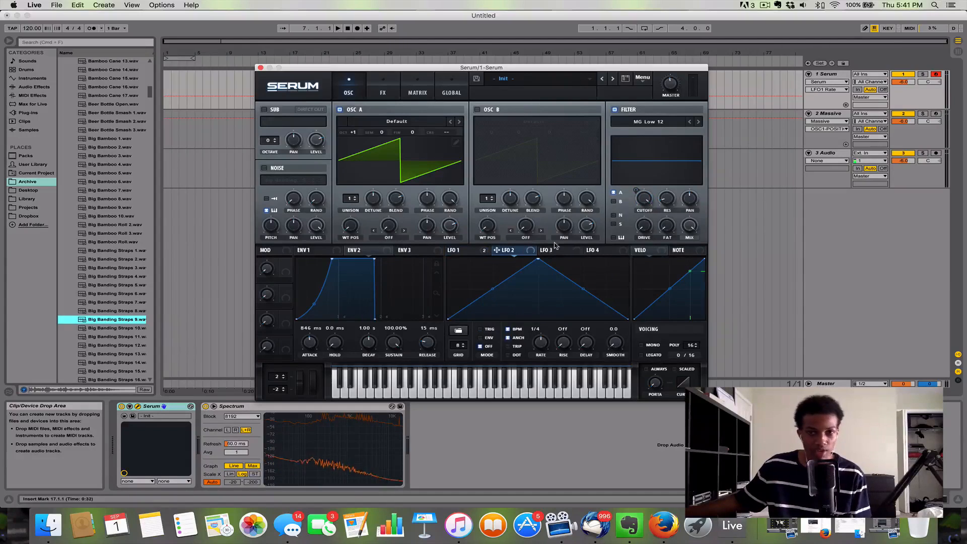
# Step: Show LFO 4, then arm the Massive track for recording and open the Massive window
pyautogui.click(594, 253)
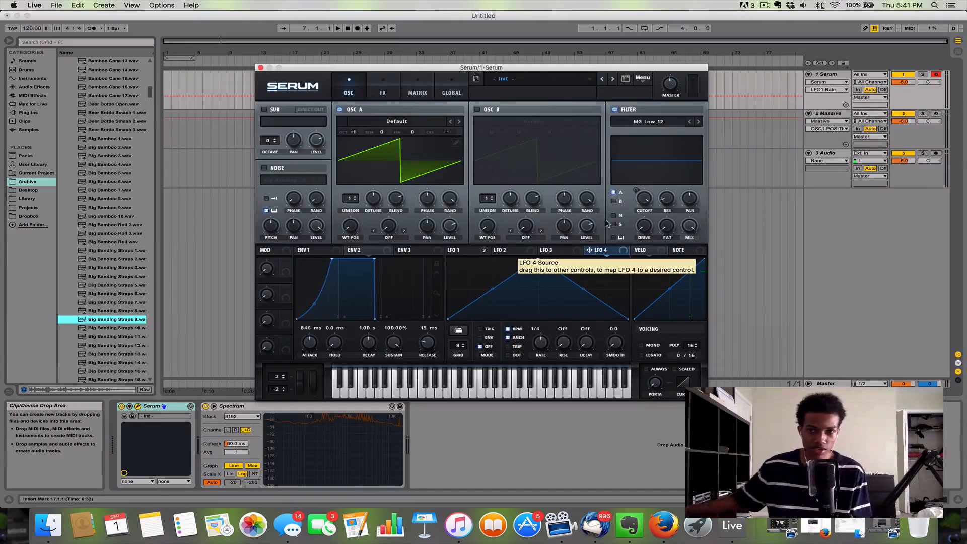
pyautogui.click(841, 113)
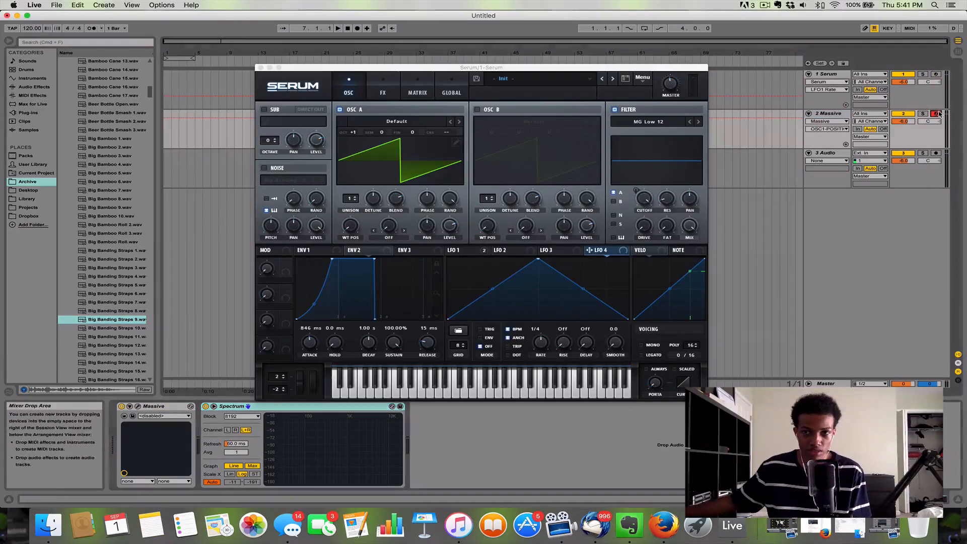
pyautogui.click(137, 406)
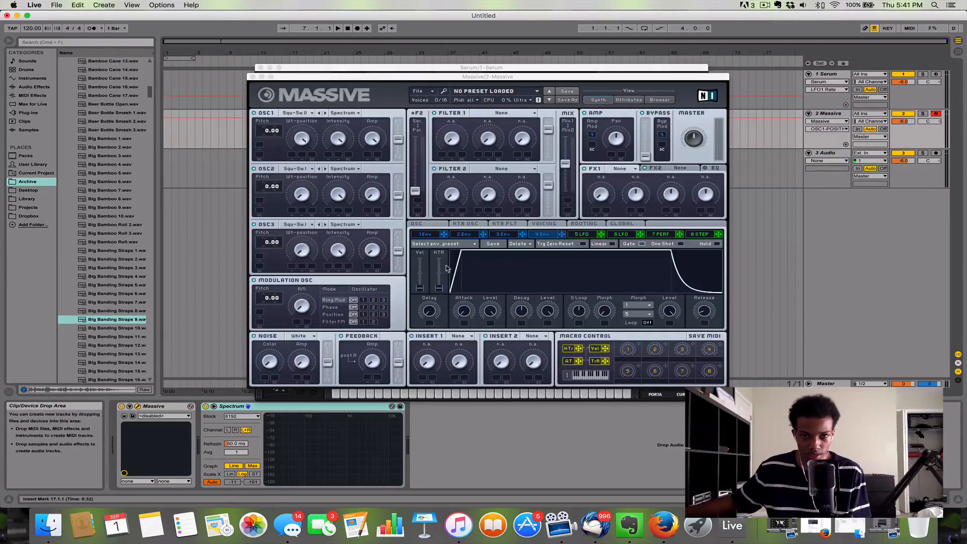
# Step: Look through Massive's modulators: the envelopes, both LFOs, the performer and the stepper
pyautogui.click(423, 242)
pyautogui.click(463, 234)
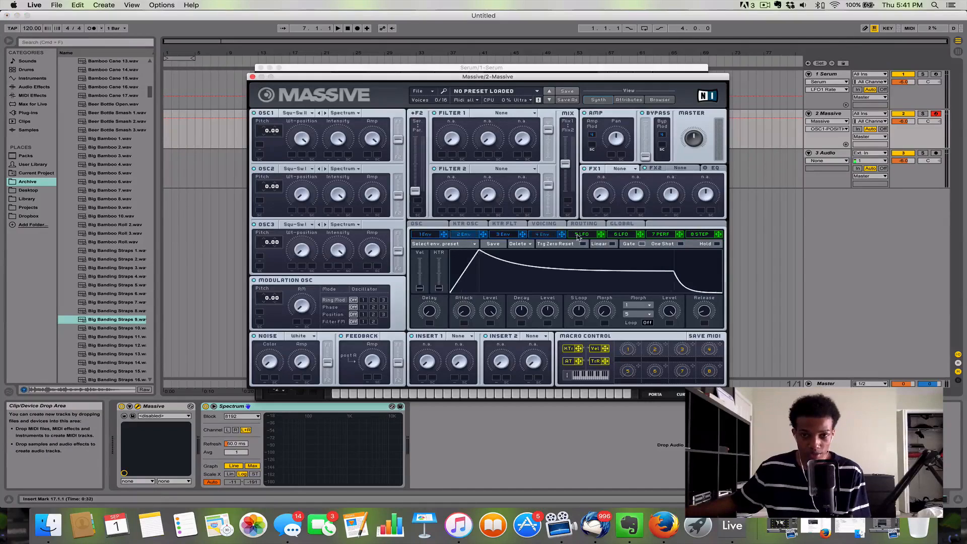
pyautogui.click(582, 234)
pyautogui.click(660, 234)
pyautogui.click(700, 234)
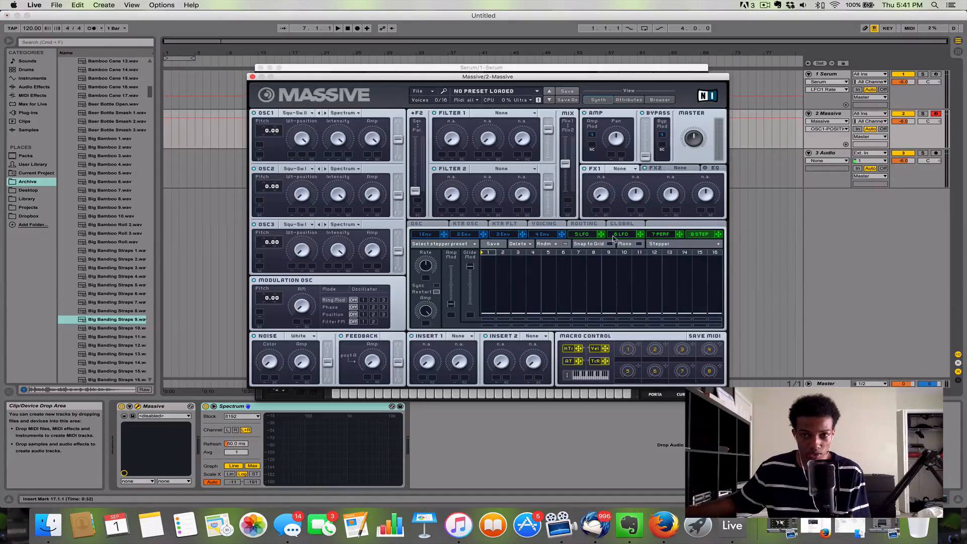
pyautogui.click(617, 236)
pyautogui.click(584, 236)
pyautogui.click(615, 235)
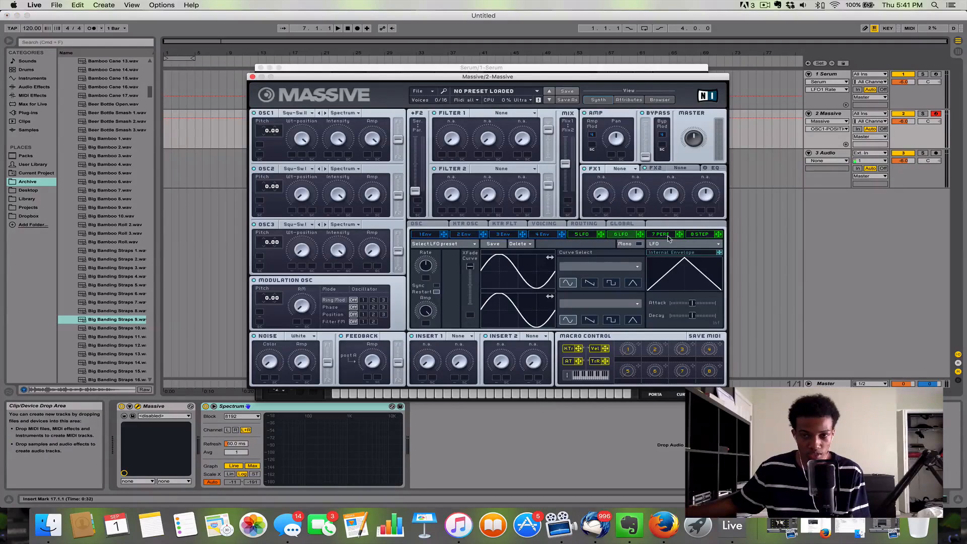
pyautogui.click(669, 236)
pyautogui.click(704, 235)
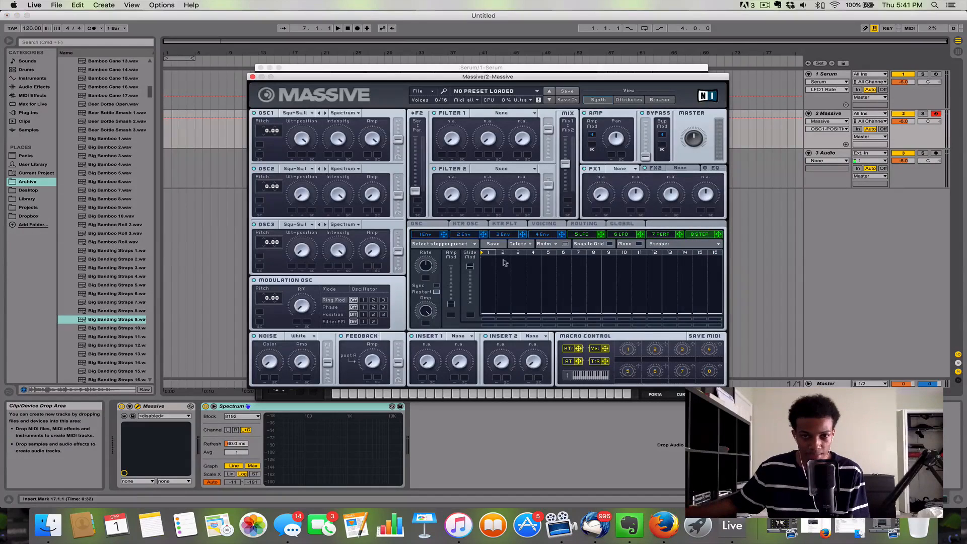
# Step: Lower the Massive window to uncover Serum, and on 5 LFO shift the first curve's phase and set its shape to triangle
pyautogui.moveTo(342, 77); pyautogui.dragTo(324, 231)
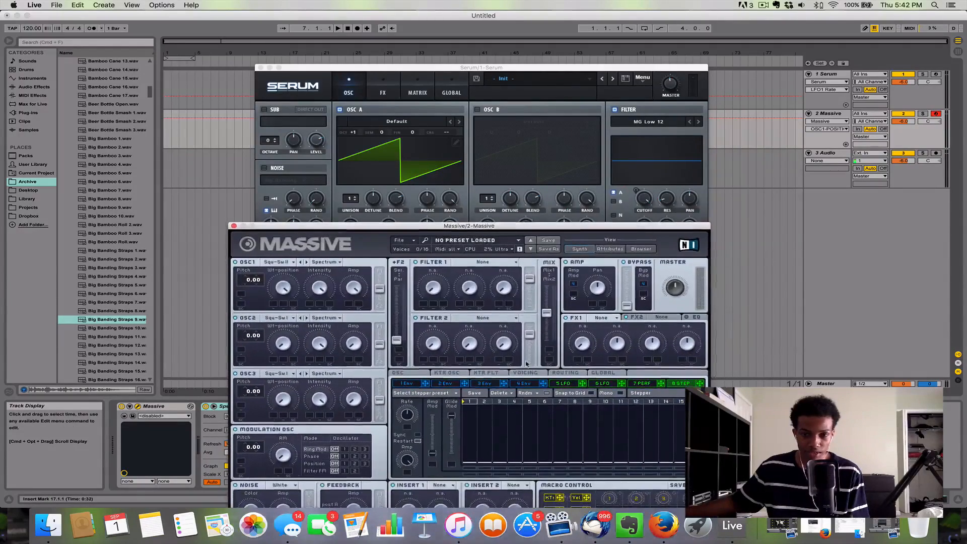
pyautogui.click(637, 384)
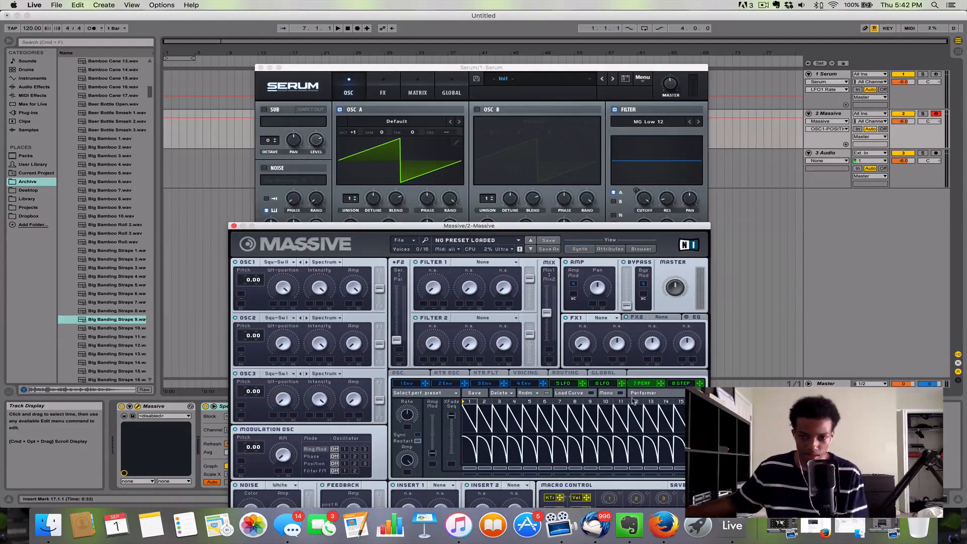
pyautogui.click(601, 384)
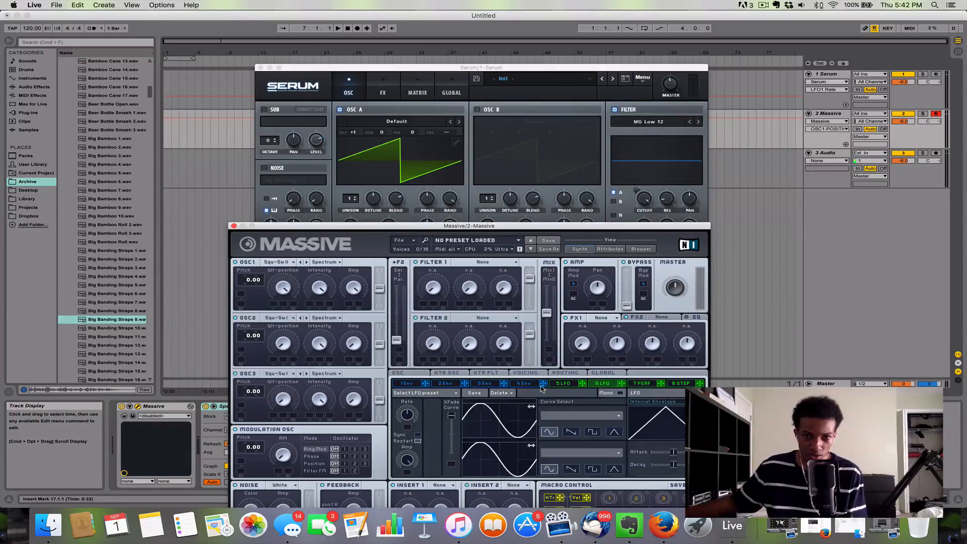
pyautogui.click(562, 384)
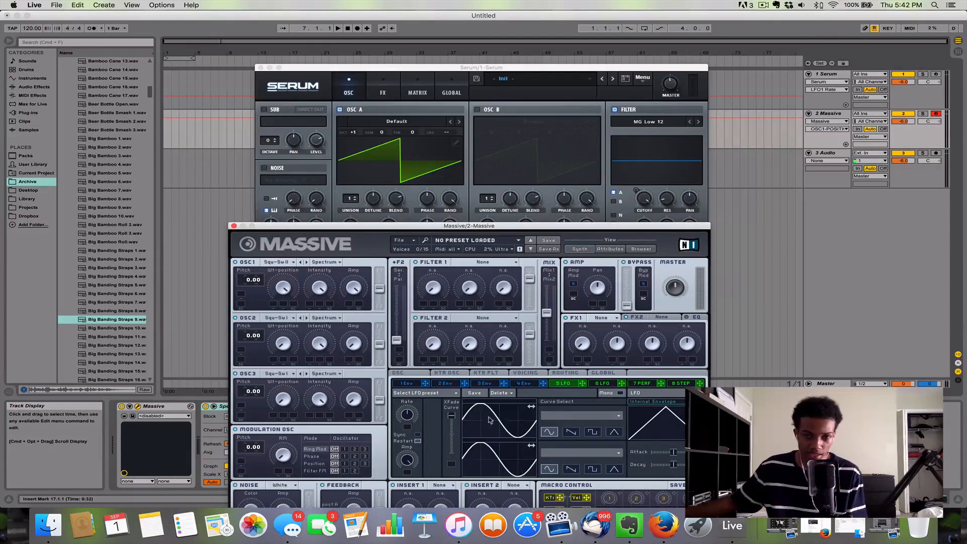
pyautogui.moveTo(529, 407); pyautogui.dragTo(559, 432)
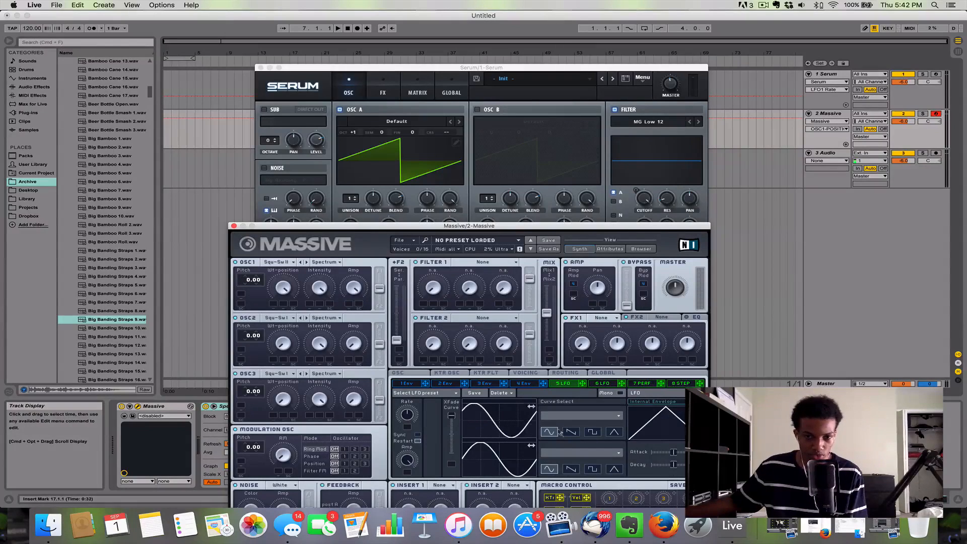
pyautogui.click(593, 432)
pyautogui.click(614, 431)
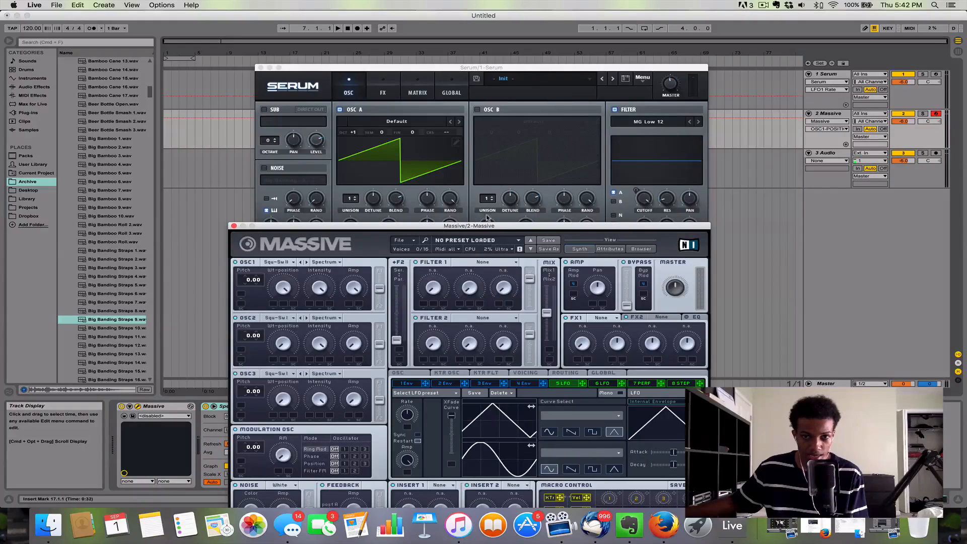
# Step: Bring the Serum window back to the front and show LFO 1
pyautogui.click(431, 71)
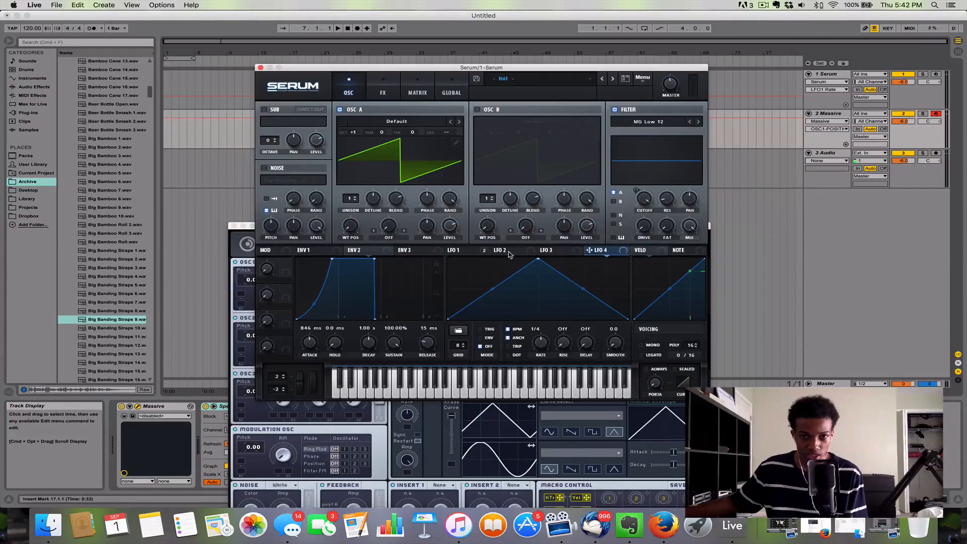
pyautogui.click(466, 249)
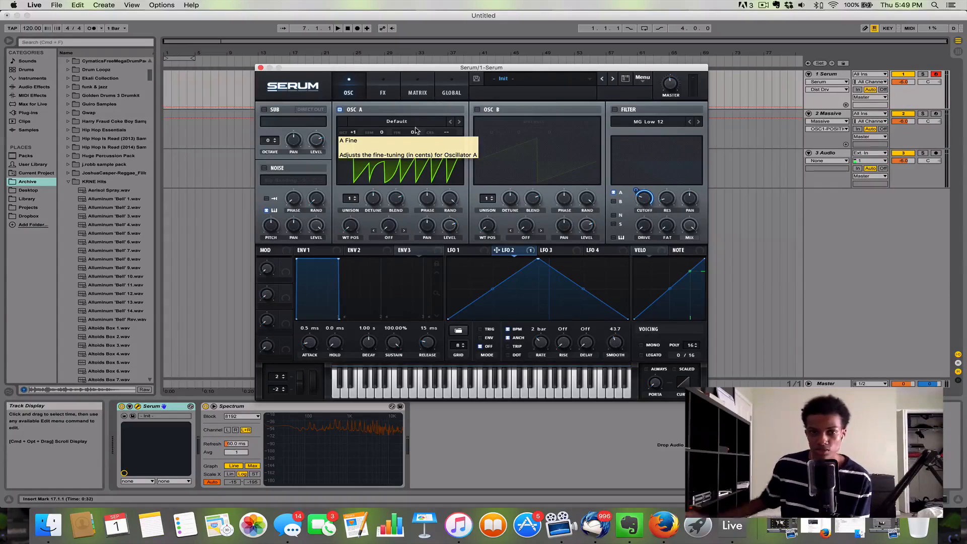
# Step: Load the Analog wavetable Basic Shapes into oscillator A and sweep its wavetable position upward
pyautogui.click(418, 124)
pyautogui.moveTo(430, 132)
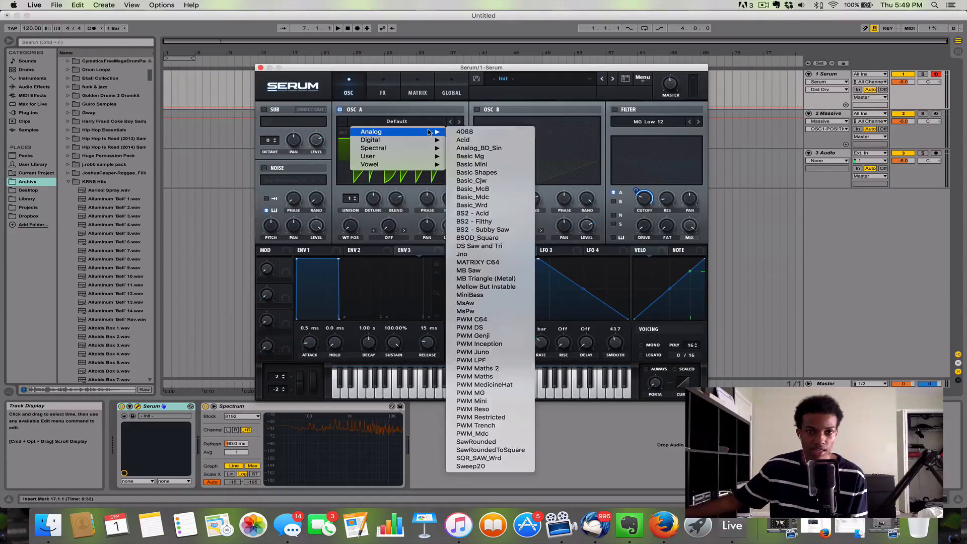
pyautogui.click(506, 172)
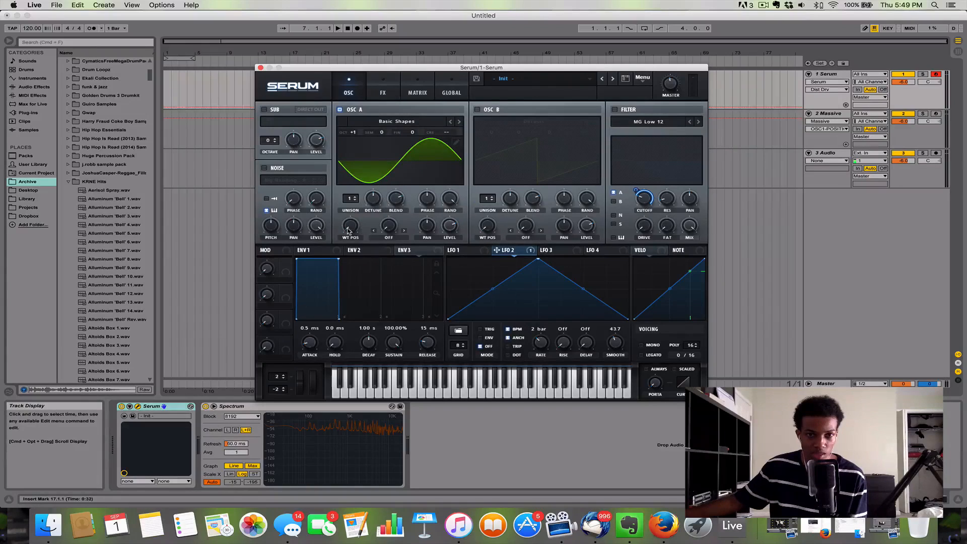
pyautogui.moveTo(350, 229); pyautogui.dragTo(353, 179)
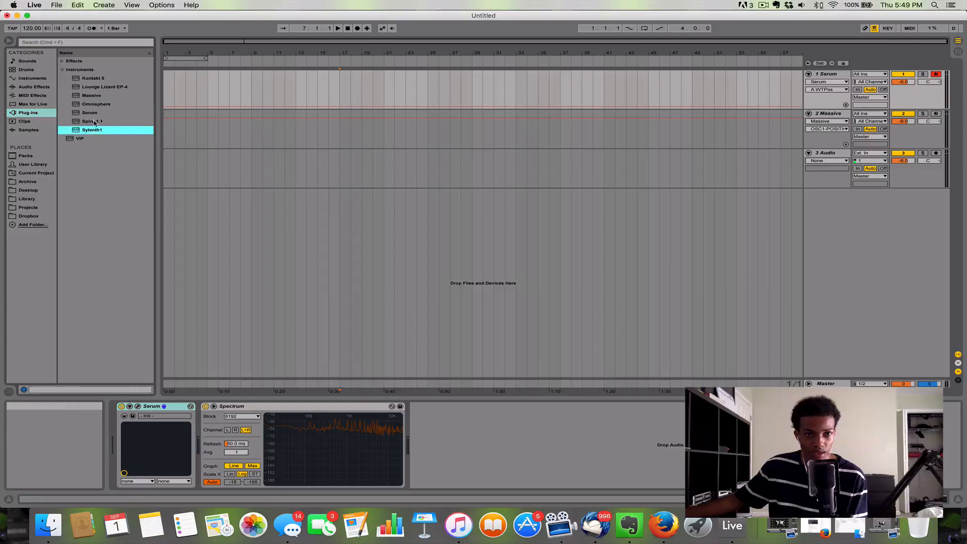
# Step: Replace Massive on the second track with the Spire-1.1 instrument and view its preset list
pyautogui.moveTo(92, 121); pyautogui.dragTo(340, 137)
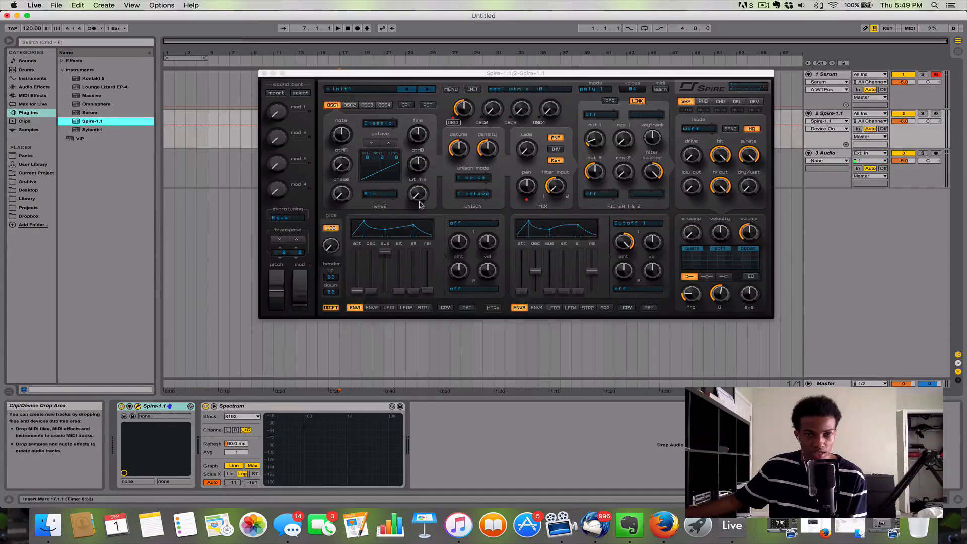
pyautogui.click(355, 87)
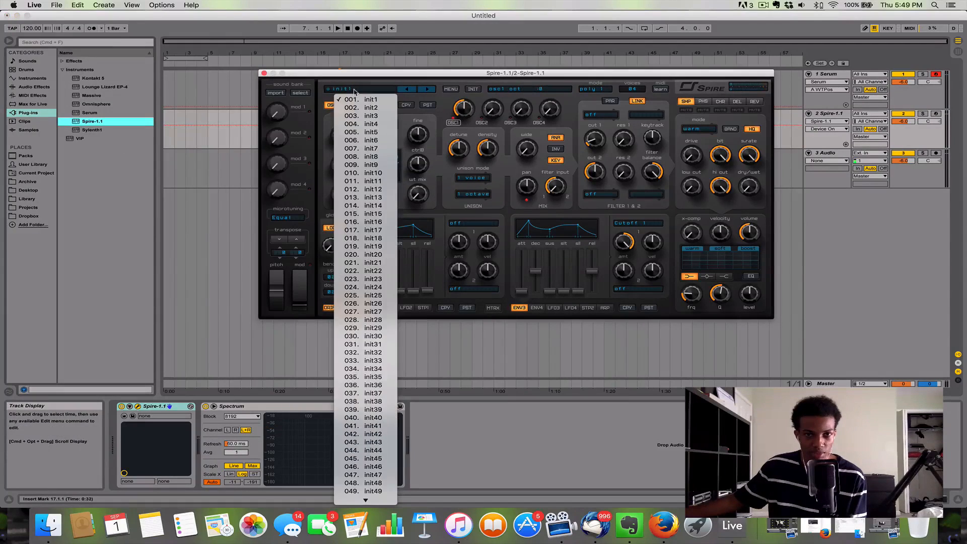
pyautogui.click(417, 106)
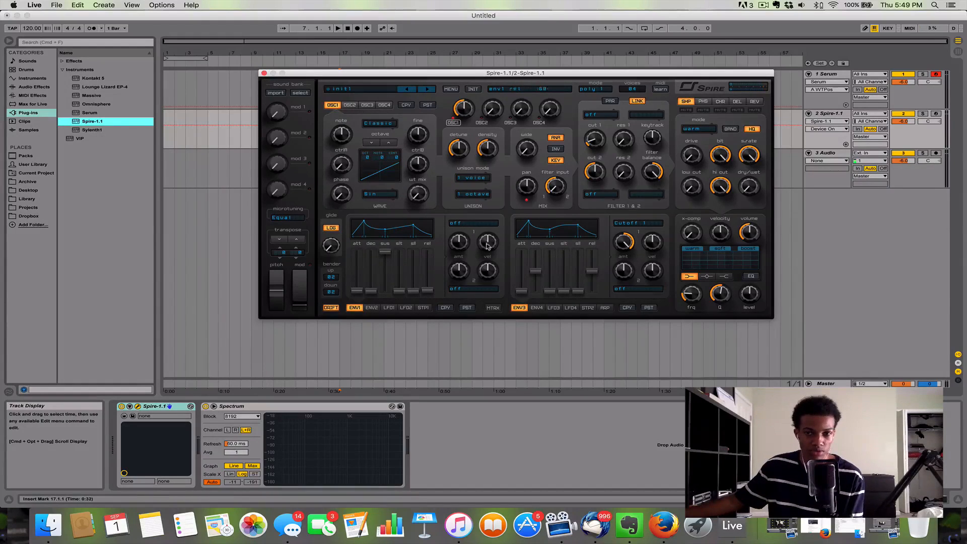
# Step: Try adjusting the decay of Spire's envelope 1 and close the Spire window
pyautogui.moveTo(371, 292); pyautogui.dragTo(376, 315)
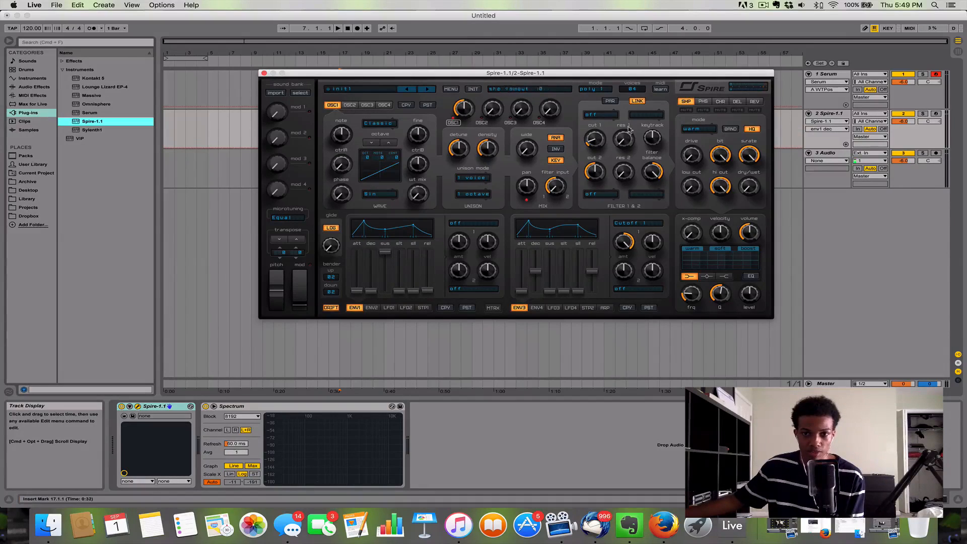
pyautogui.click(264, 73)
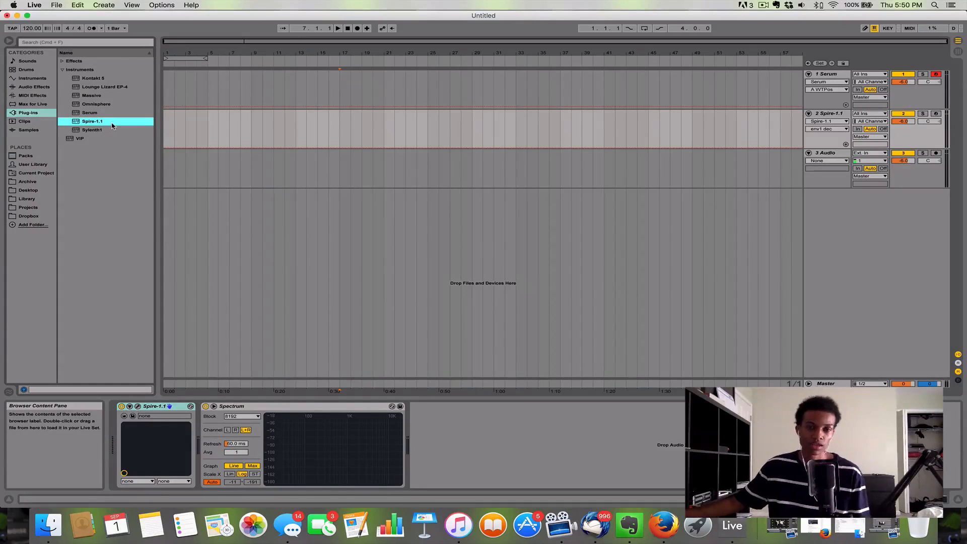
pyautogui.moveTo(382, 53); pyautogui.dragTo(229, 47)
pyautogui.moveTo(252, 129); pyautogui.dragTo(342, 131)
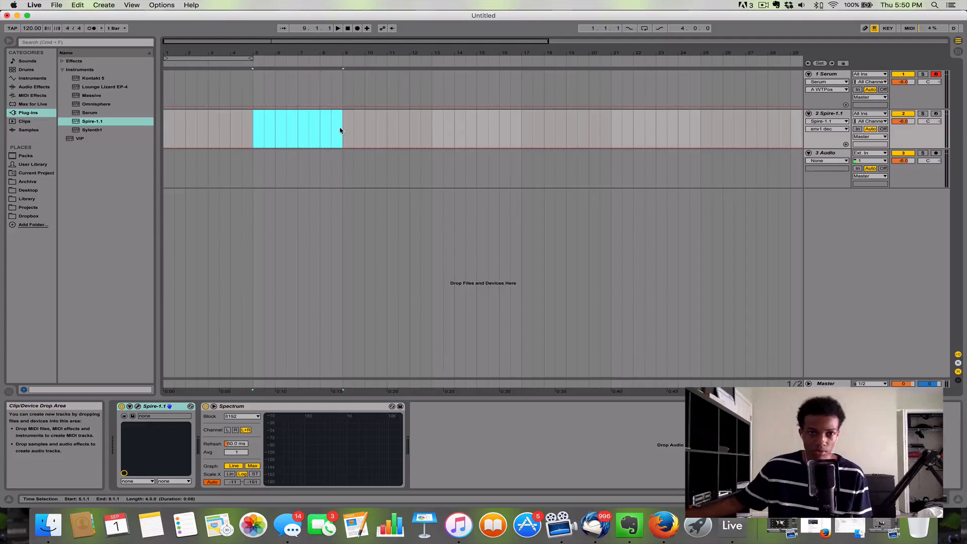
pyautogui.moveTo(340, 91); pyautogui.dragTo(219, 67)
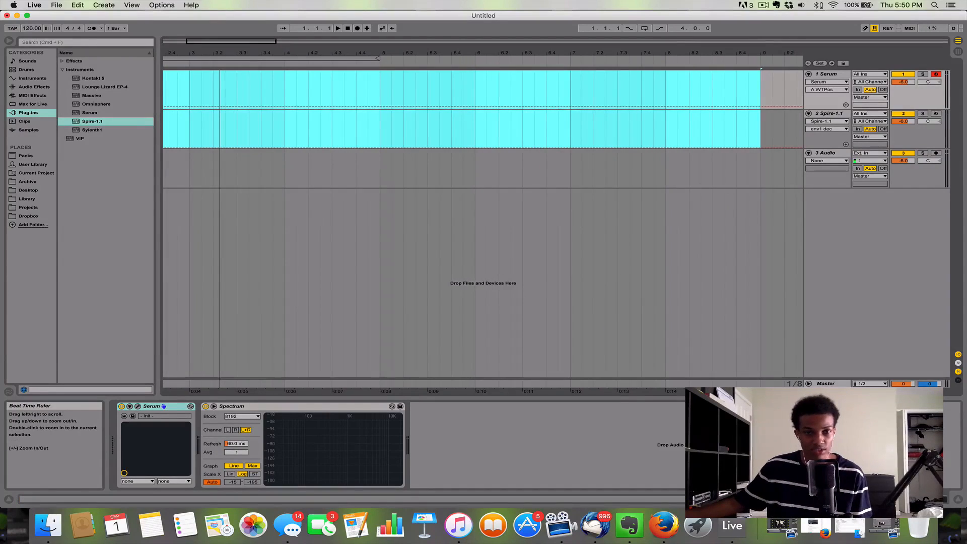
pyautogui.moveTo(220, 67); pyautogui.dragTo(219, 70)
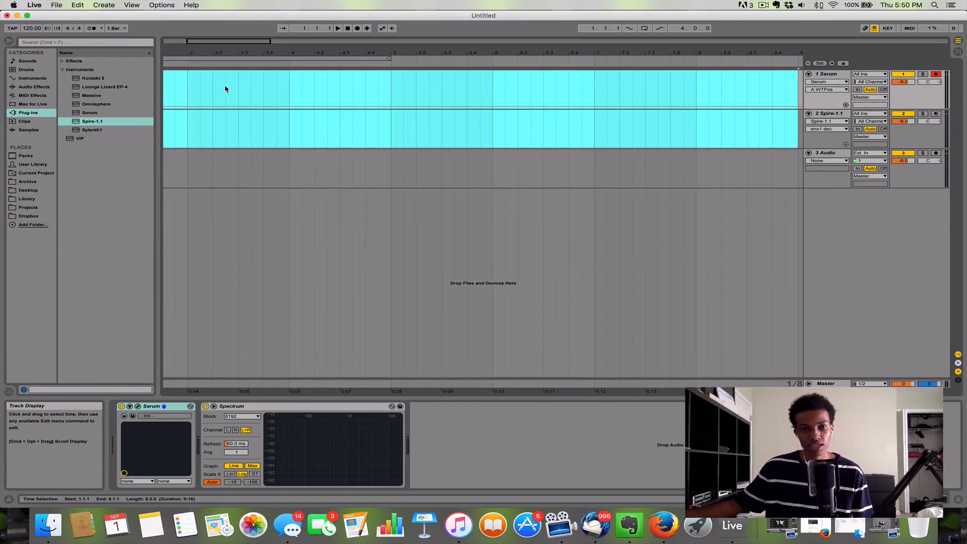
pyautogui.click(391, 94)
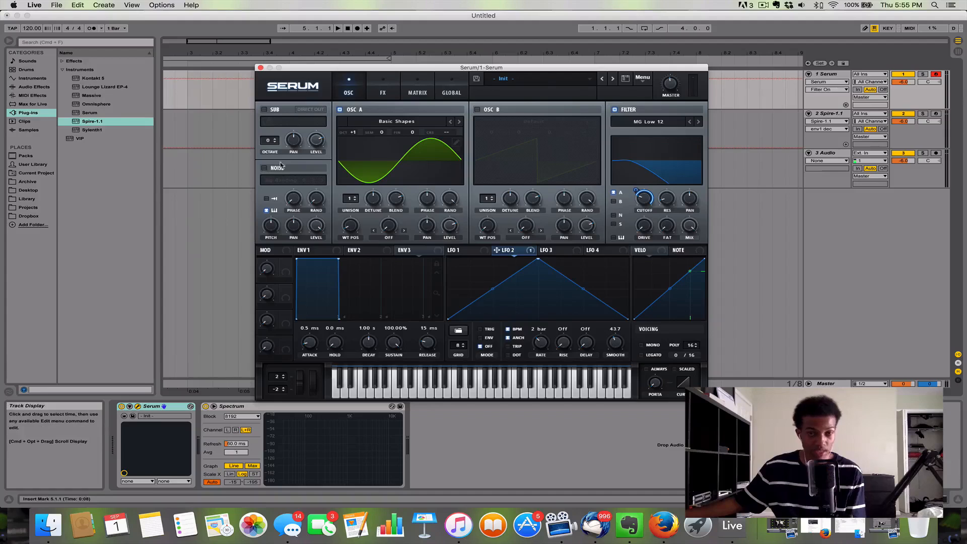
# Step: Reposition the Serum window and compare the graphs and settings of LFO 1, LFO 2 and LFO 3
pyautogui.moveTo(344, 69); pyautogui.dragTo(310, 67)
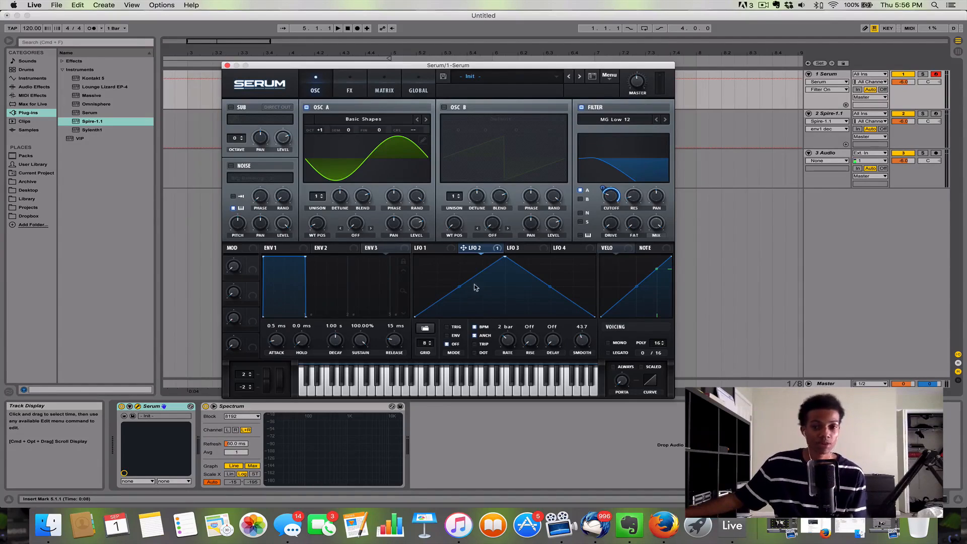
pyautogui.click(453, 253)
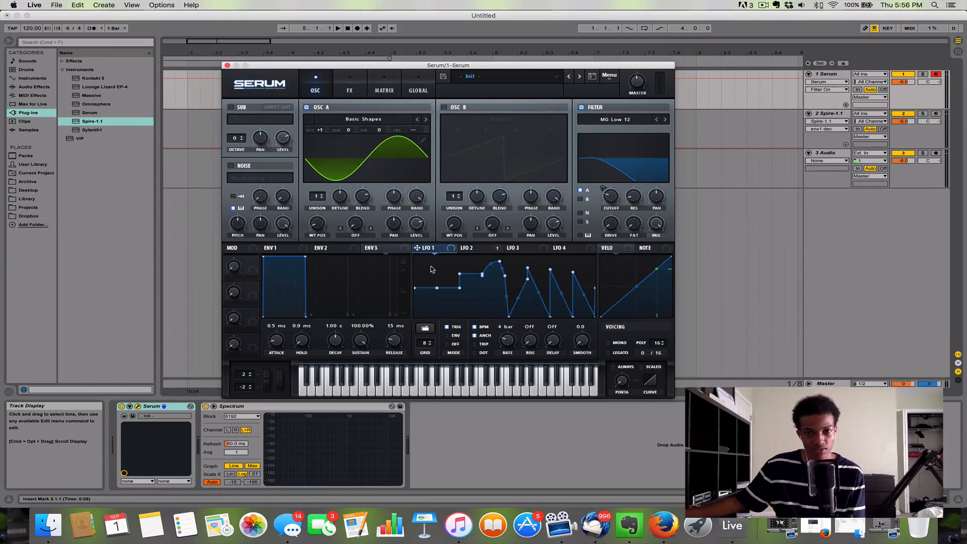
pyautogui.click(461, 251)
pyautogui.click(527, 251)
pyautogui.click(464, 251)
pyautogui.click(442, 252)
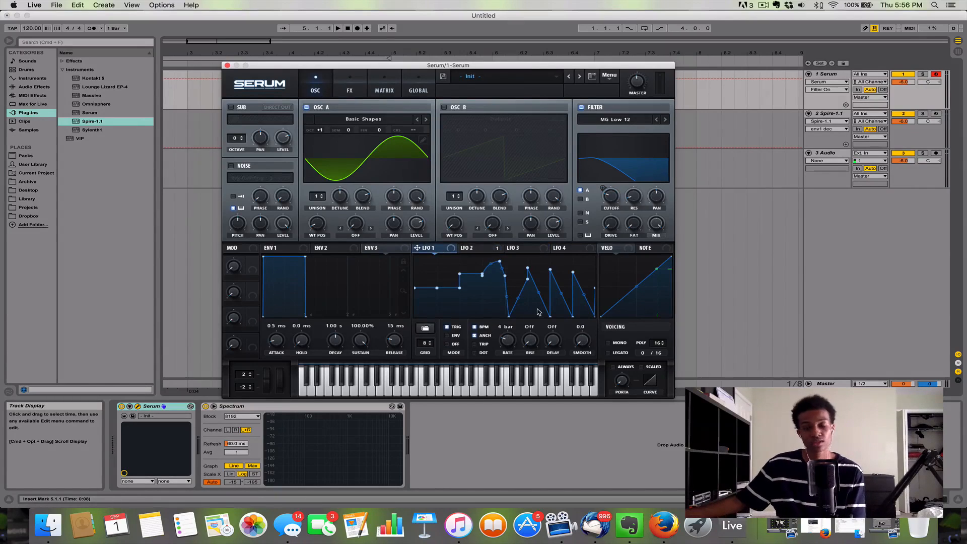
pyautogui.click(503, 252)
pyautogui.click(446, 252)
pyautogui.click(493, 253)
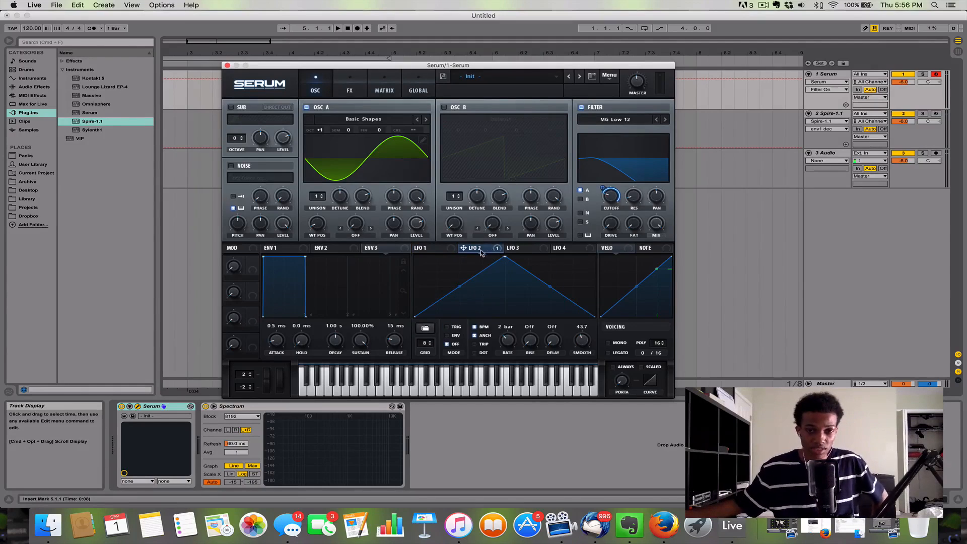
pyautogui.click(452, 253)
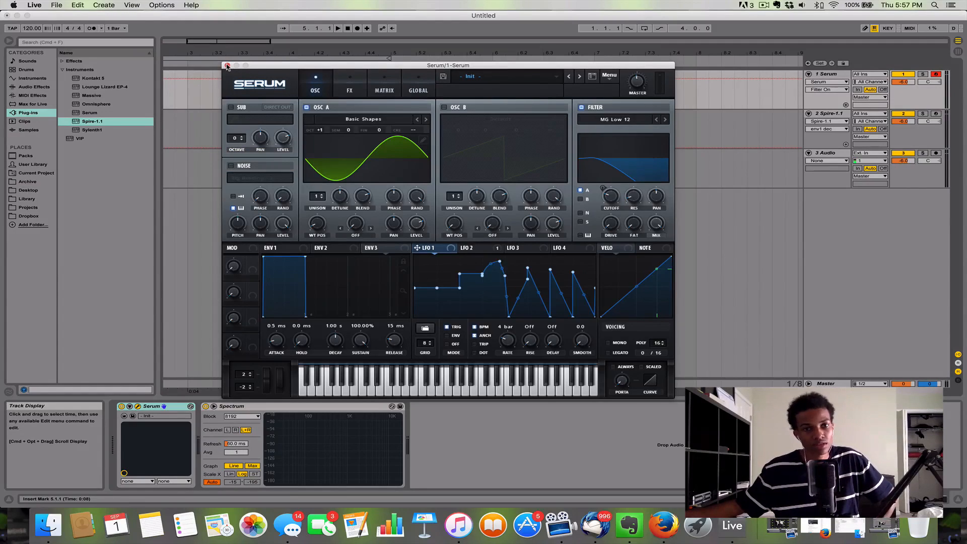
# Step: Shift the Serum window slightly and close it to return to the arrangement
pyautogui.moveTo(271, 69); pyautogui.dragTo(281, 68)
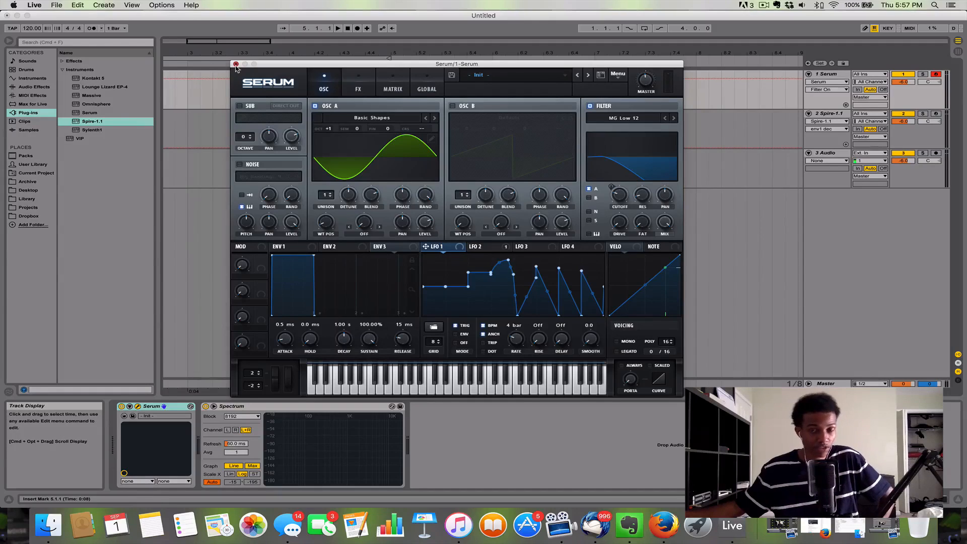
pyautogui.click(236, 64)
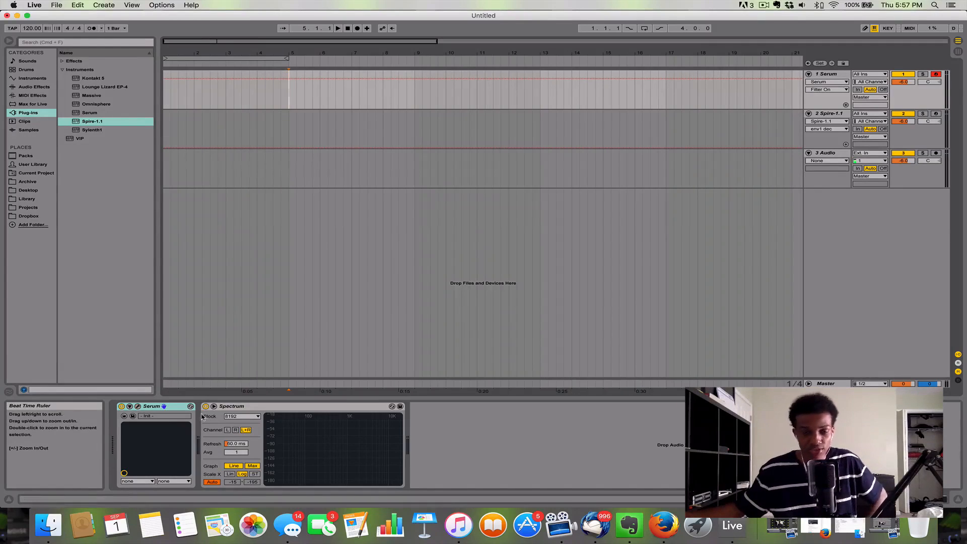